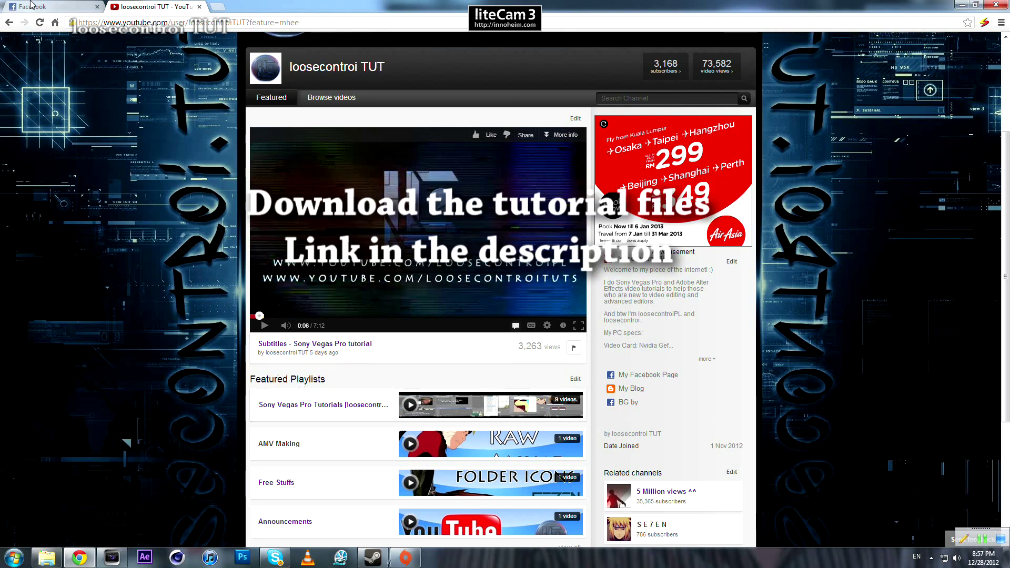
- Switch to the Tut files folder and add the Example MP4 video to the start of the Vegas Pro timeline
left_click(47, 558)
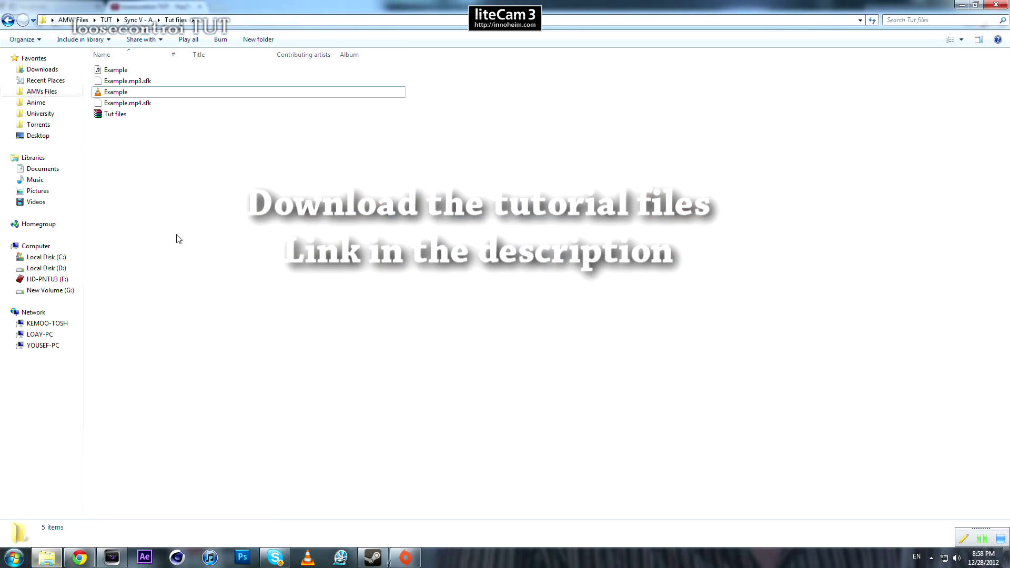
right_click(136, 114)
left_click(372, 203)
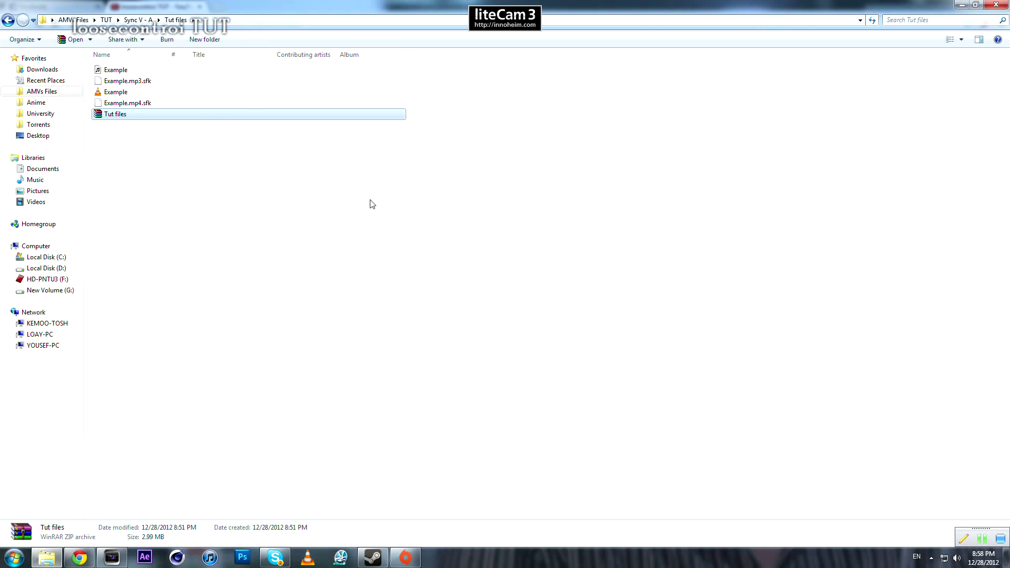
left_click(125, 93)
left_click(125, 70)
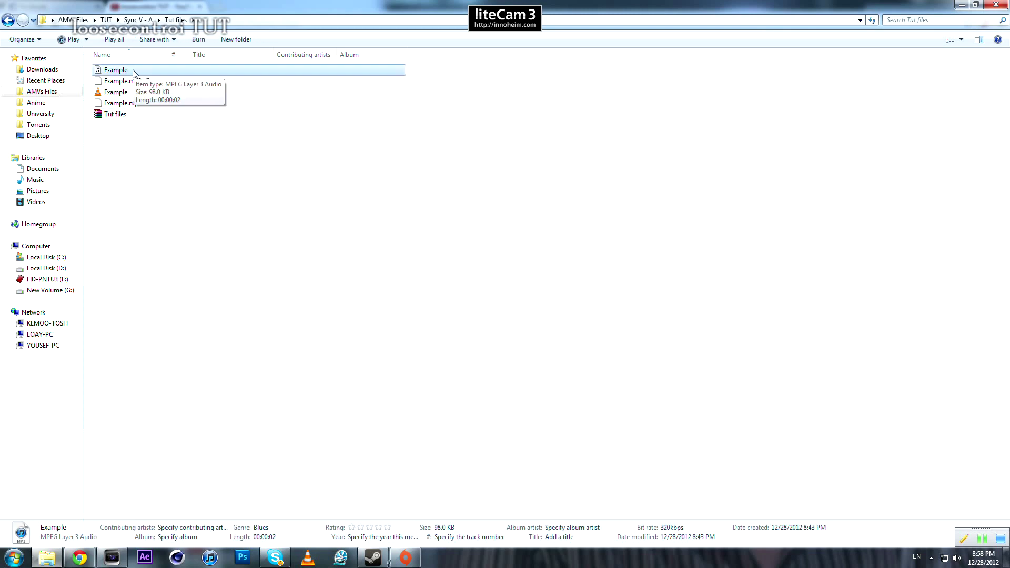
left_click(128, 93)
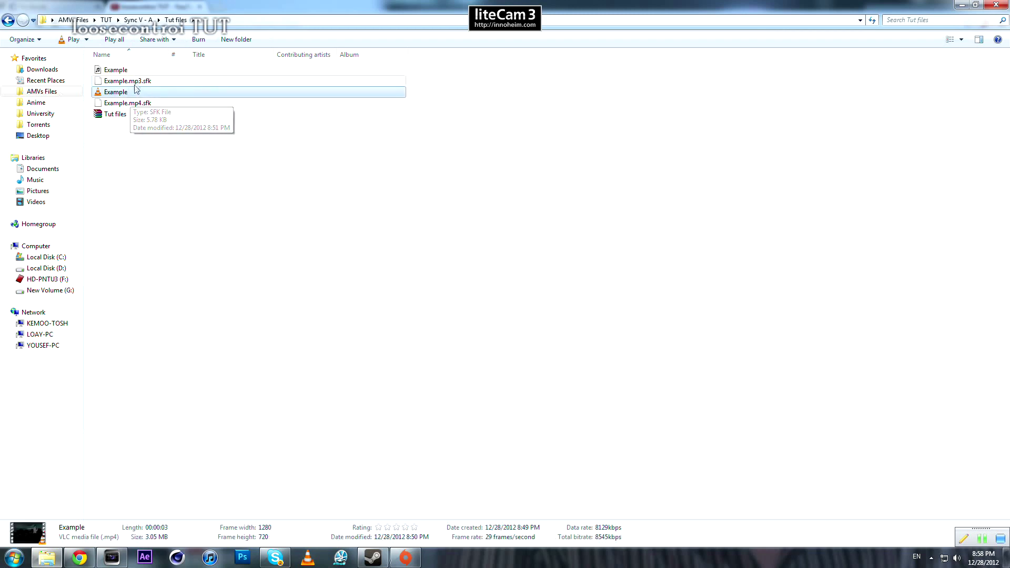
left_click(137, 69)
left_click_drag(123, 92, 110, 350)
scroll(135, 372, "up", 2)
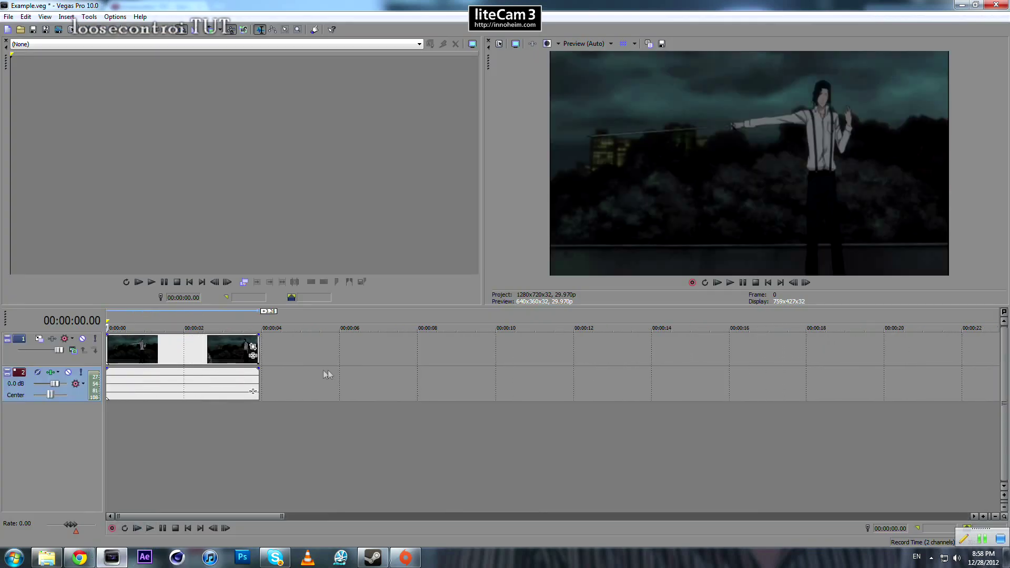
scroll(327, 370, "down", 3)
scroll(188, 370, "up", 1)
- Ungroup the Example clip's audio from its video and delete the audio event
left_click(126, 353)
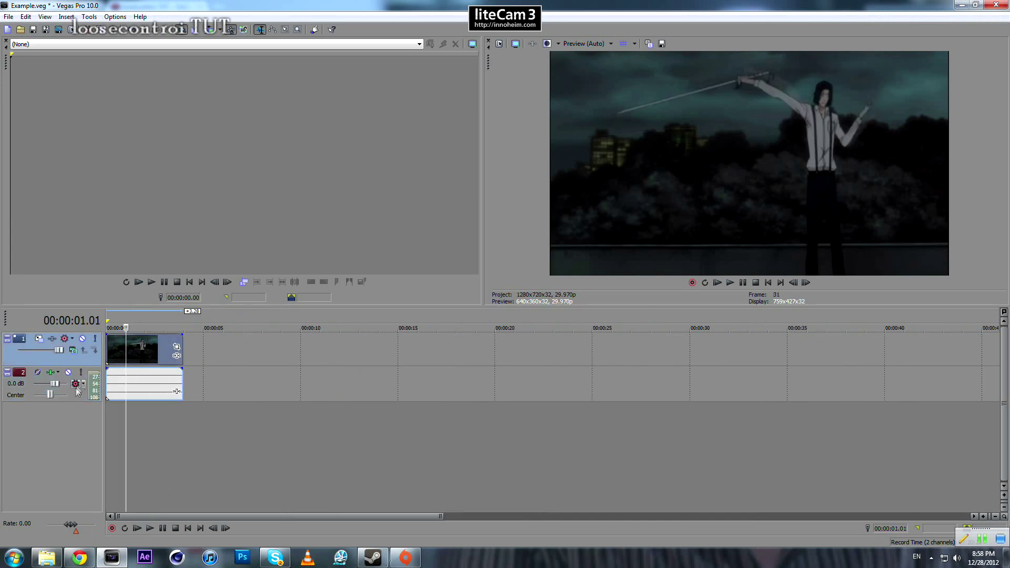
left_click(74, 393)
left_click(137, 354)
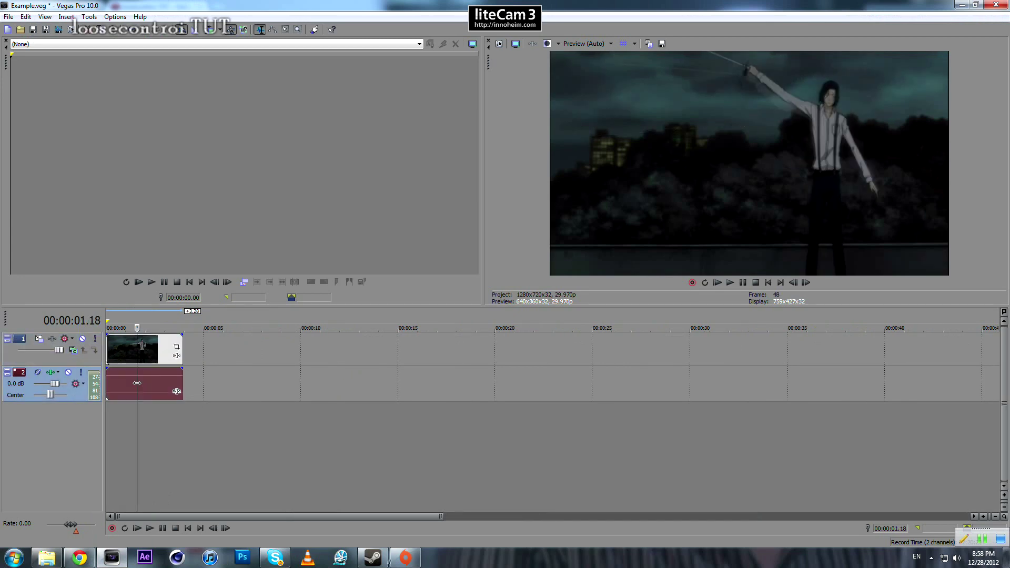
left_click(134, 375)
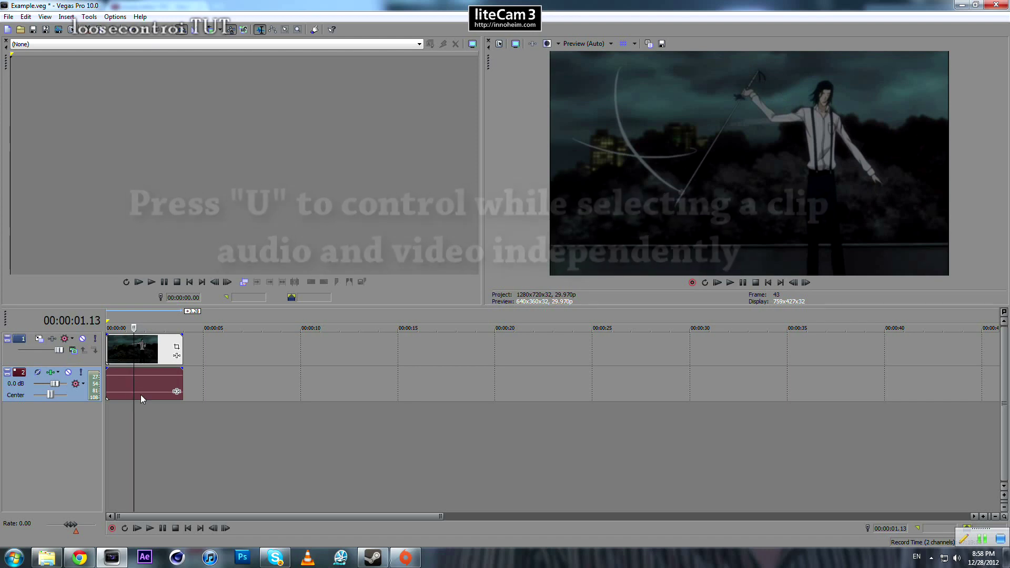
key("Delete")
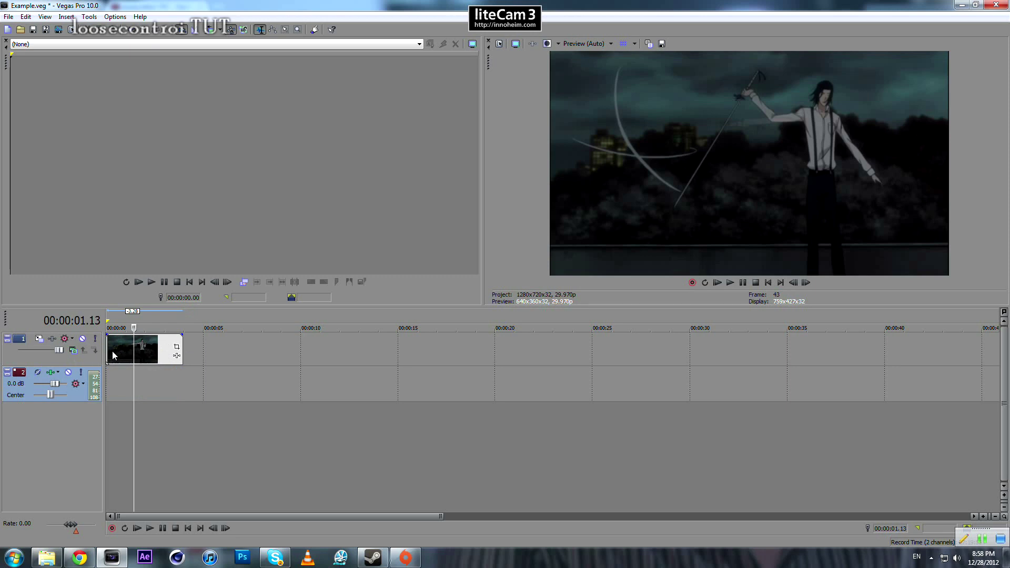
key("ctrl+z")
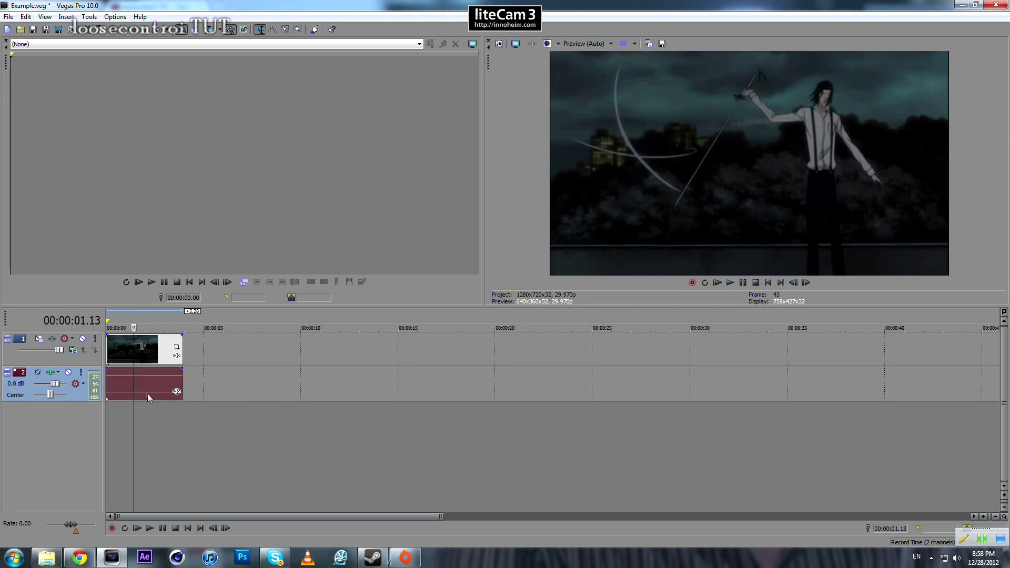
left_click_drag(147, 391, 155, 372)
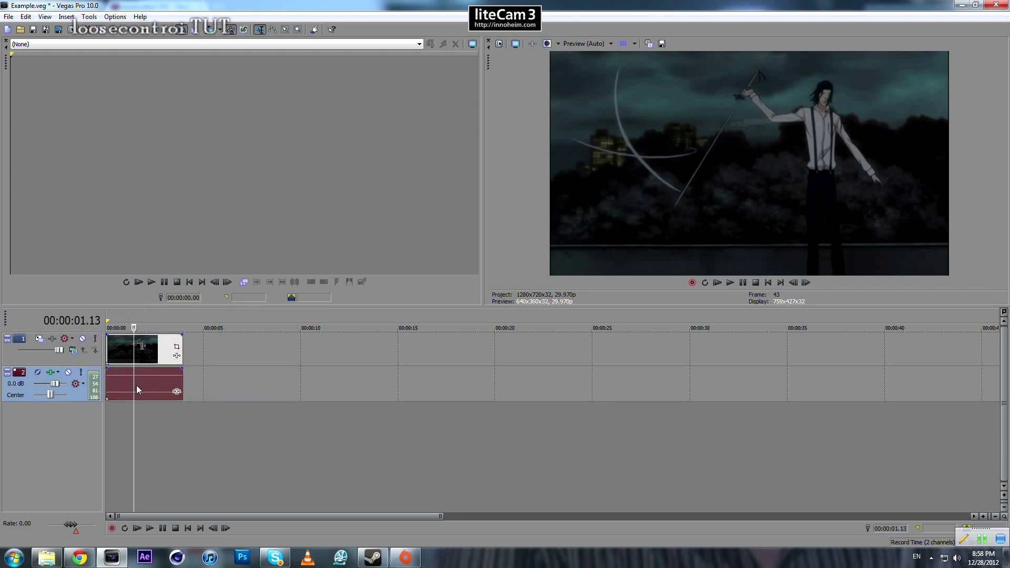
left_click(137, 384)
key("Delete")
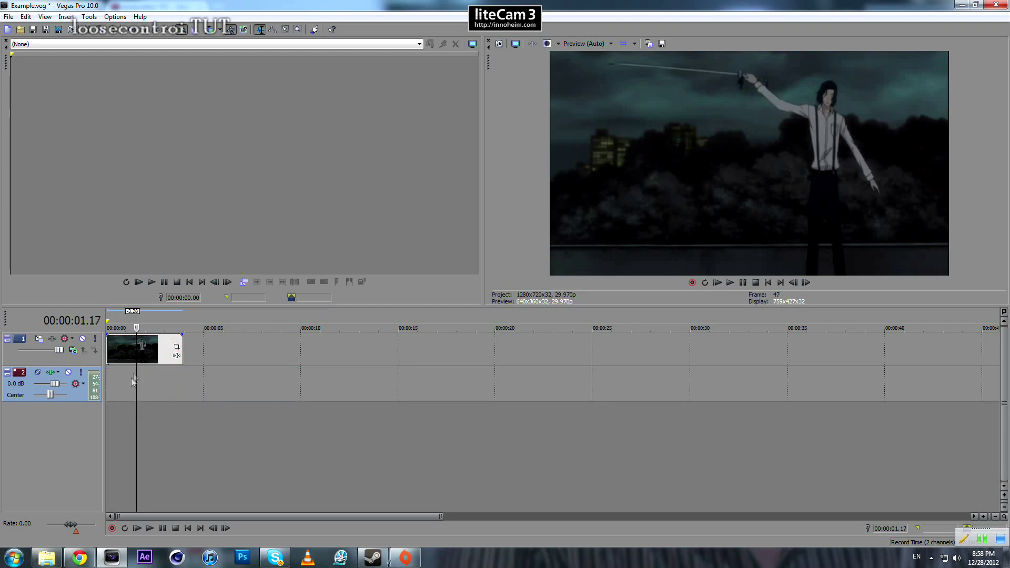
- Add the Example MP3 from the Tut files folder to the start of the audio track and play it
left_click(46, 557)
left_click_drag(116, 70, 130, 404)
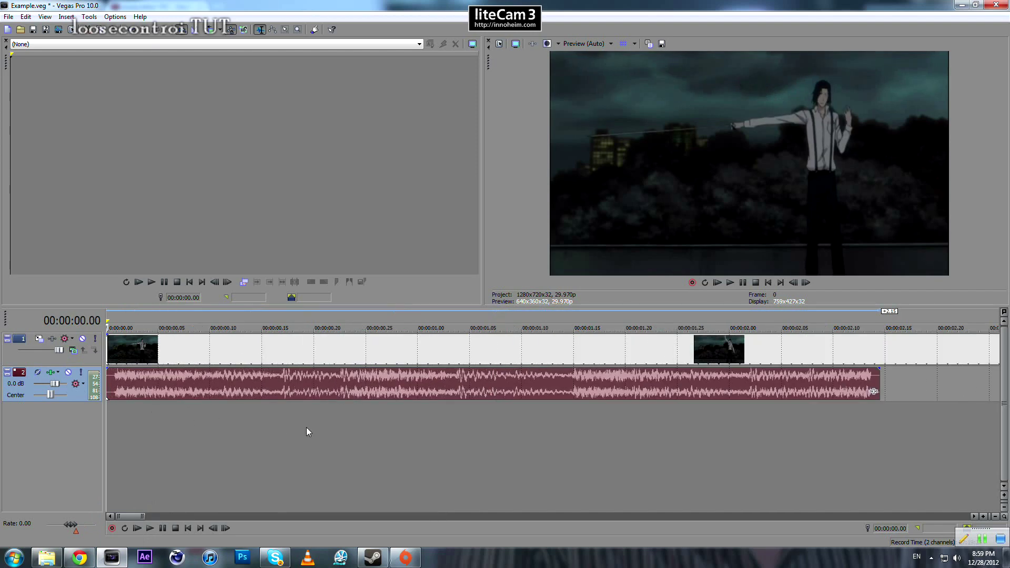
key("space")
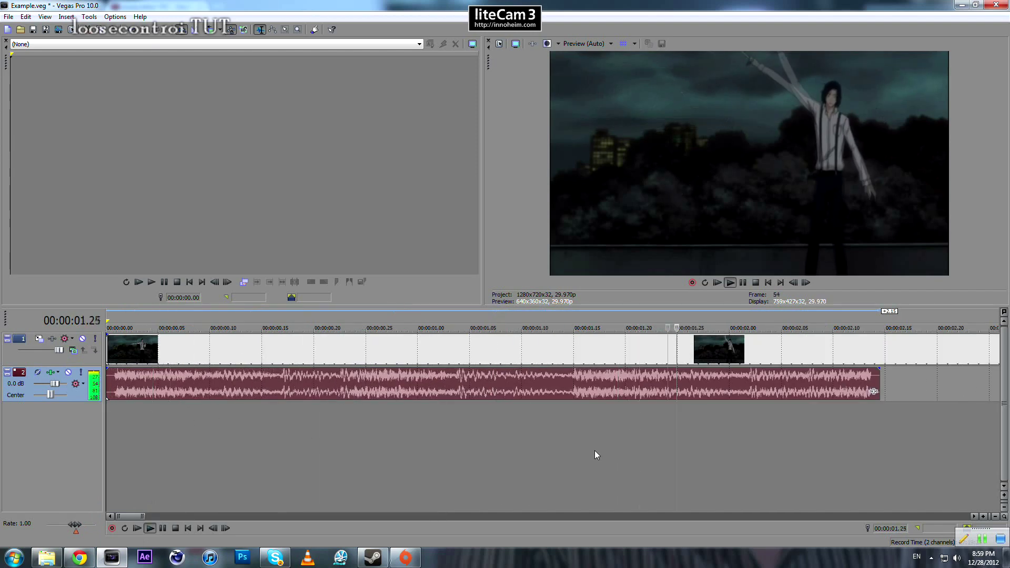
key("space")
- Play the audio and examine the beats along its waveform, placing the cursor at 00:00:00.23 and 00:00:02.02
key("Right")
key("Right")
scroll(237, 430, "down", 3)
scroll(339, 453, "up", 2)
scroll(247, 422, "down", 4)
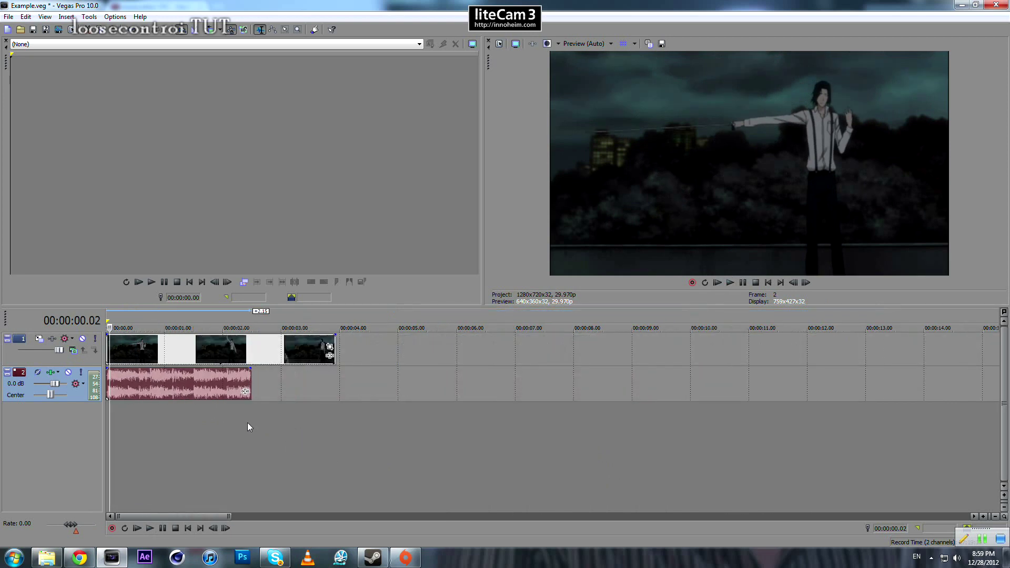
scroll(338, 440, "up", 4)
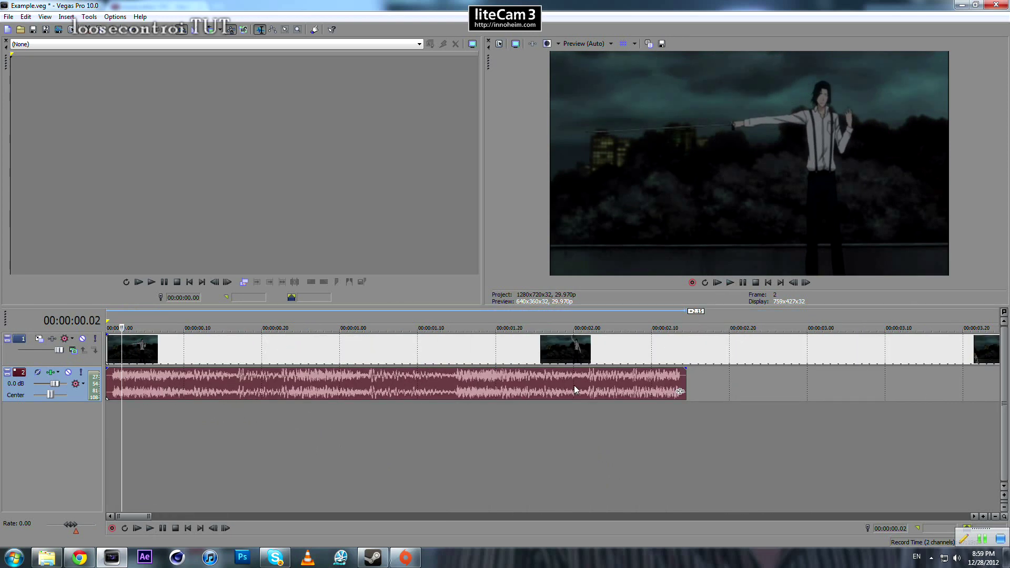
key("Left")
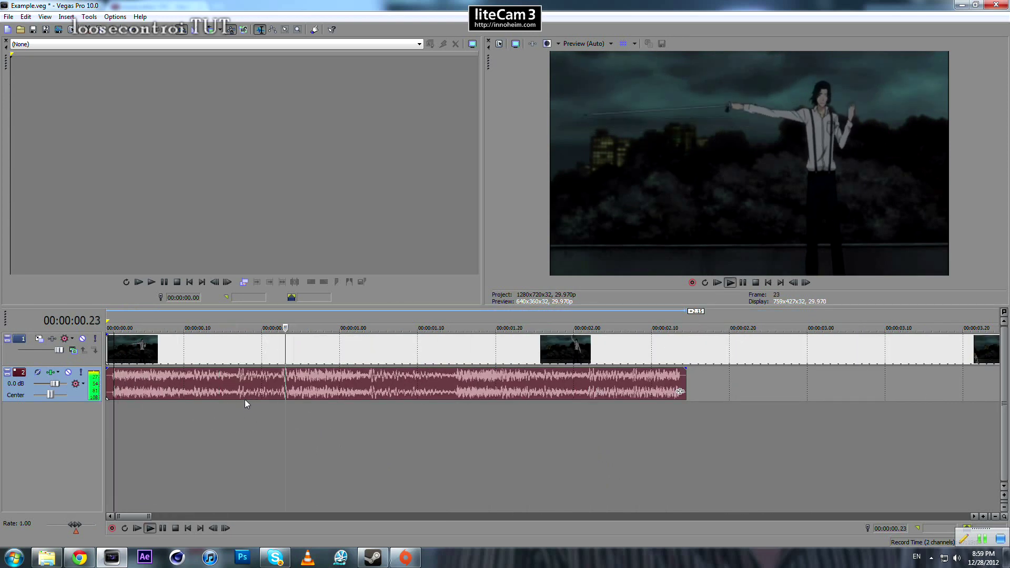
left_click(286, 383)
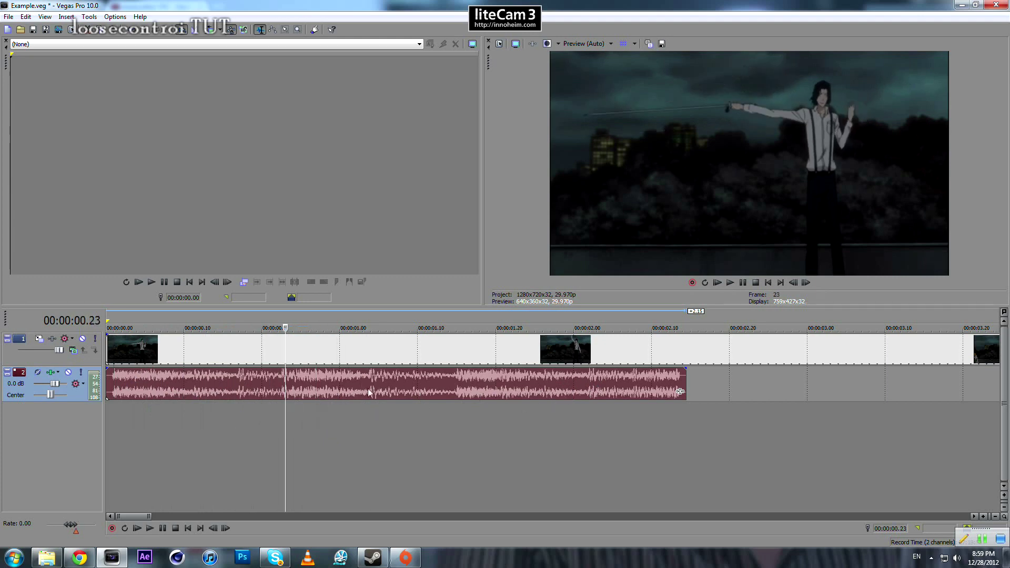
left_click(455, 390)
left_click(589, 380)
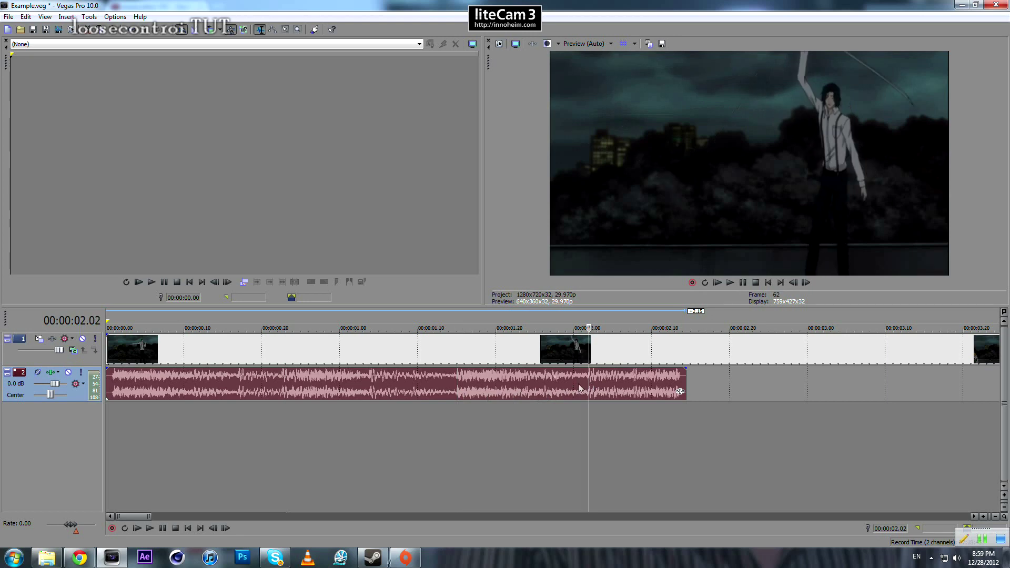
- Move the video event along its track past the end of the audio, starting at 00:00:02.28
scroll(469, 373, "down", 5)
left_click_drag(117, 349, 343, 352)
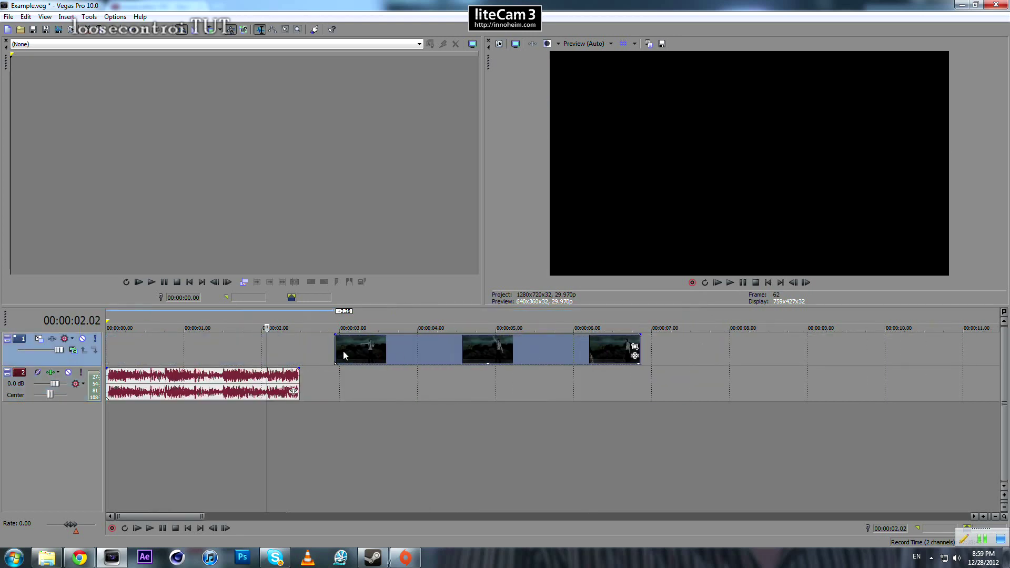
left_click(335, 346)
- Play the moved video clip from its start and from several other points to review the character's sword movements
scroll(510, 390, "up", 2)
key("space")
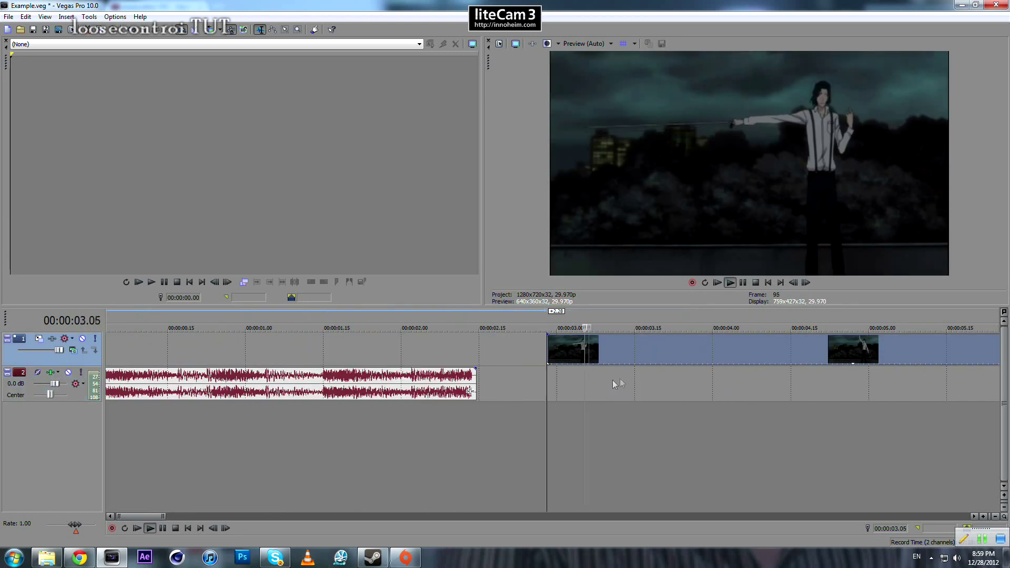
scroll(633, 378, "down", 2)
key("space")
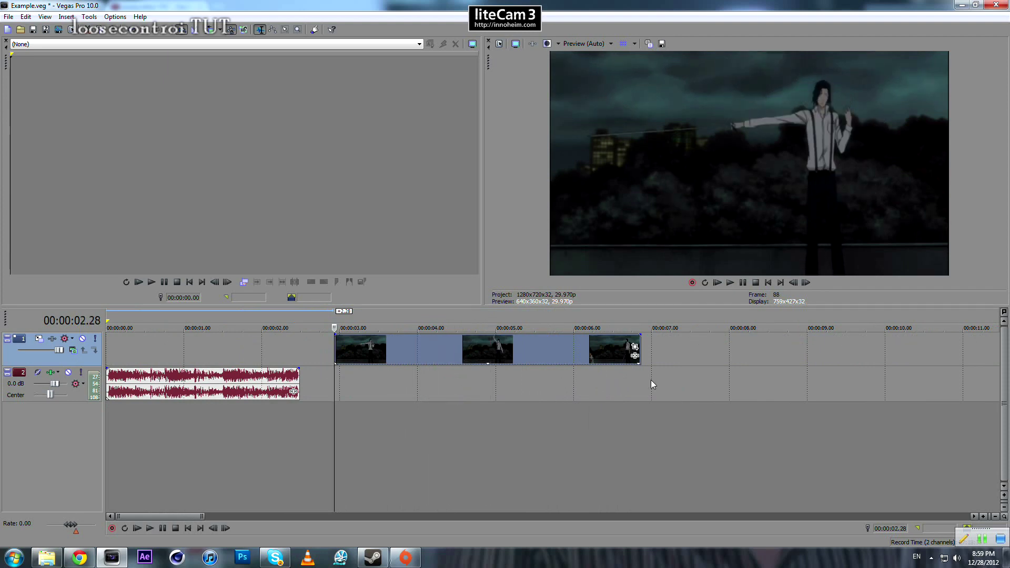
key("space")
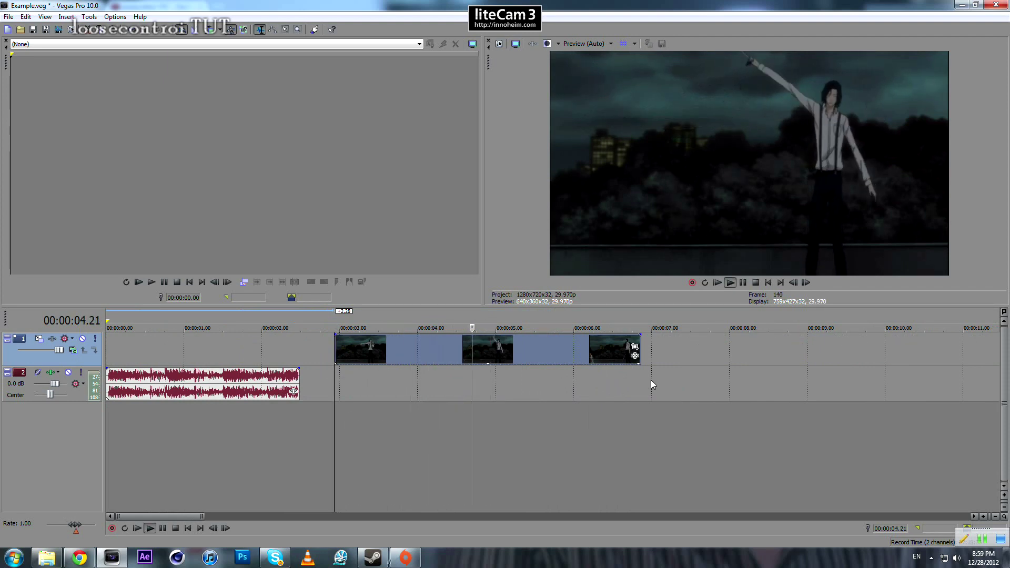
key("Return")
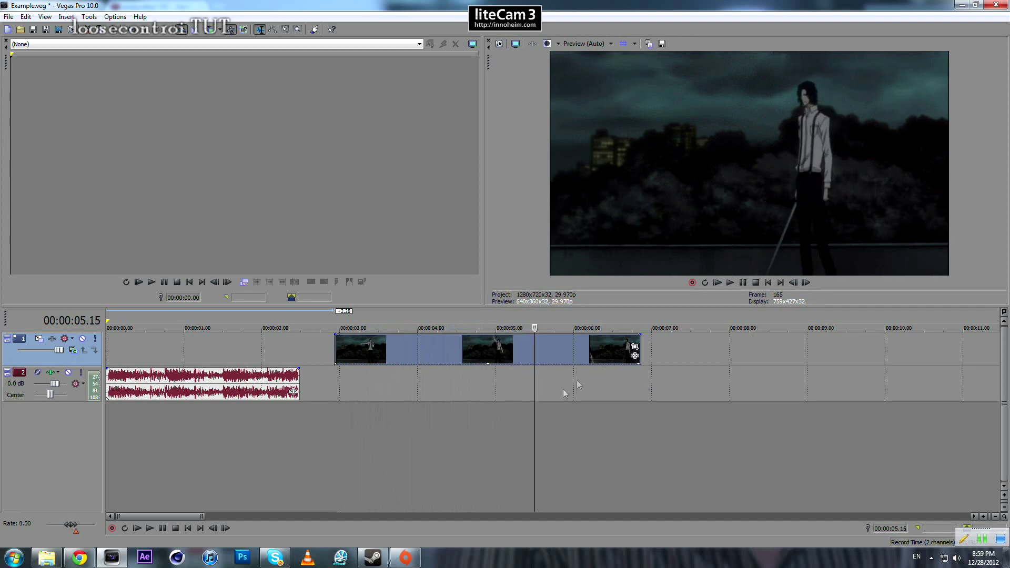
left_click(534, 375)
key("space")
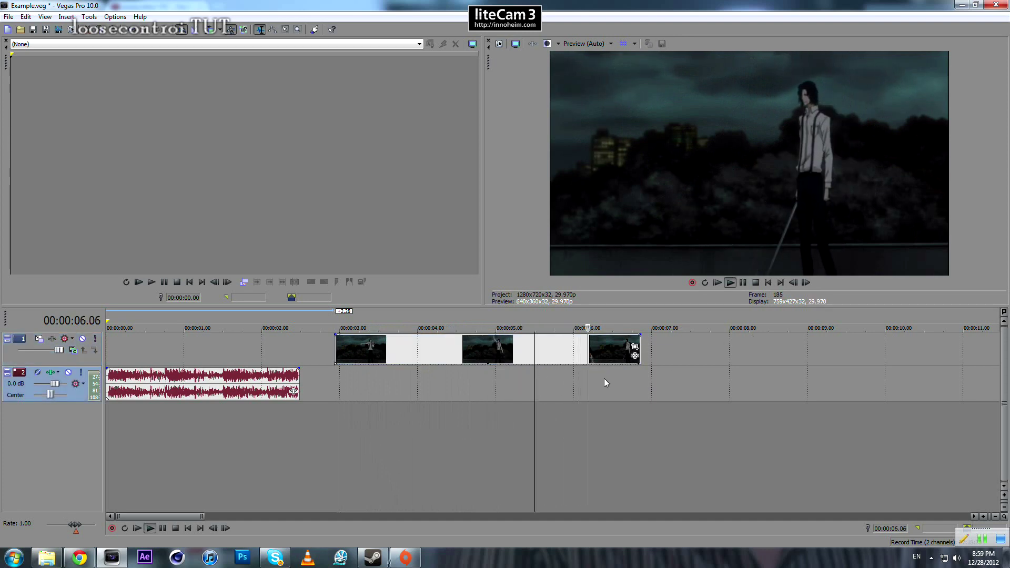
left_click(349, 348)
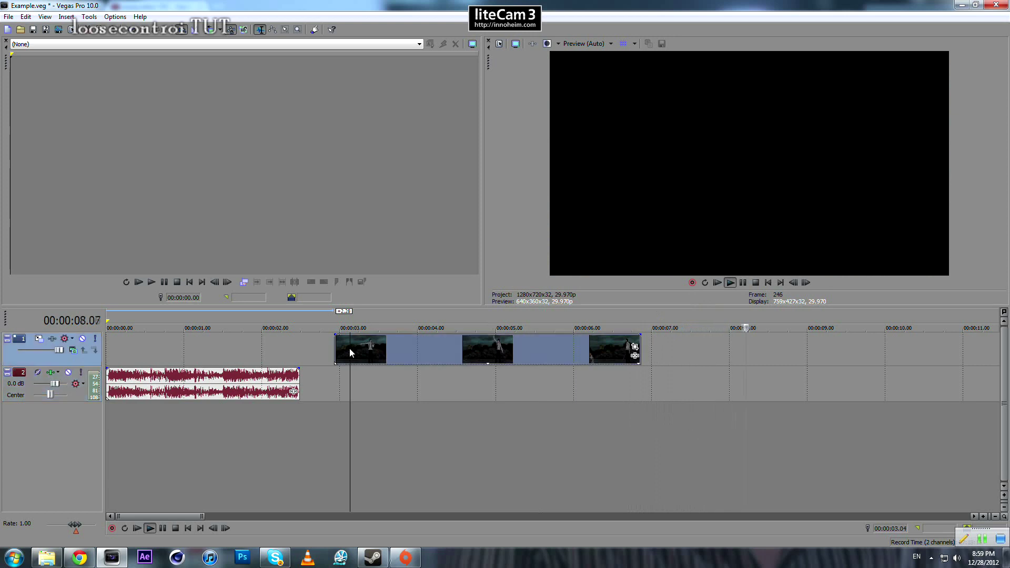
key("space")
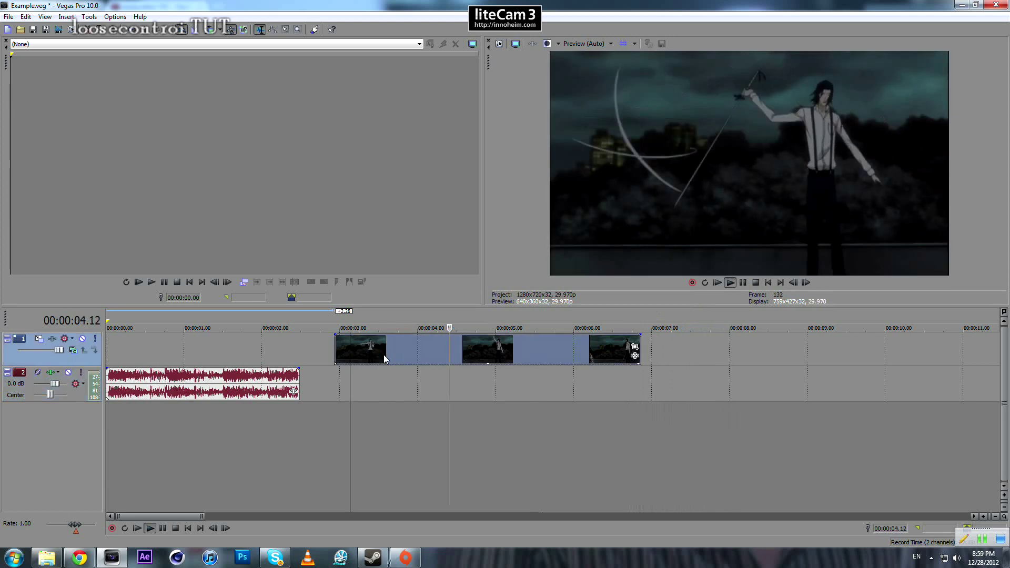
key("space")
- Step through the video frame by frame from 00:00:03.28 to examine when the sword swings occur
left_click(413, 350)
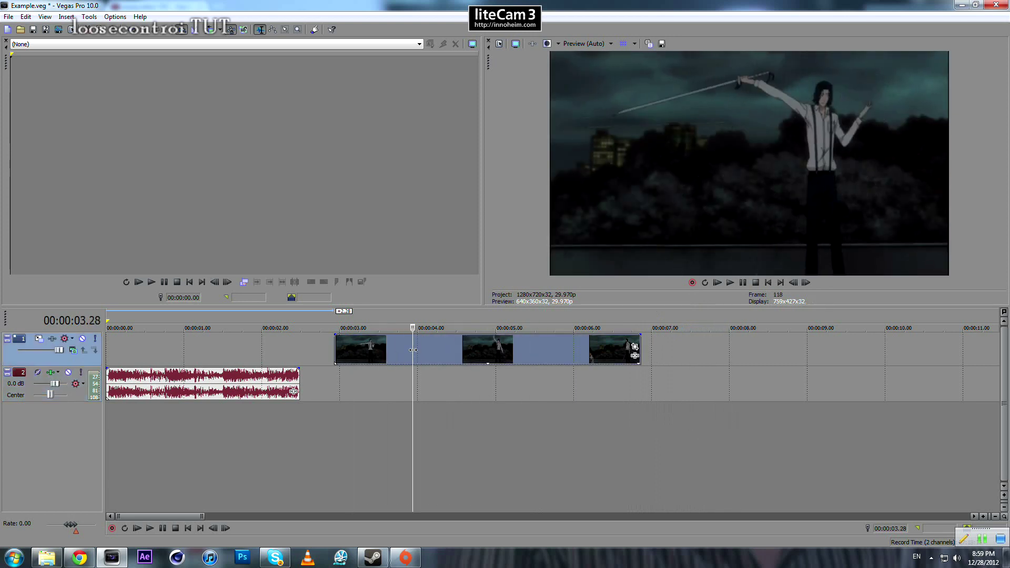
key("Right")
key("Right")
key("Right")
key("Right")
key("Right")
key("Right")
key("Right")
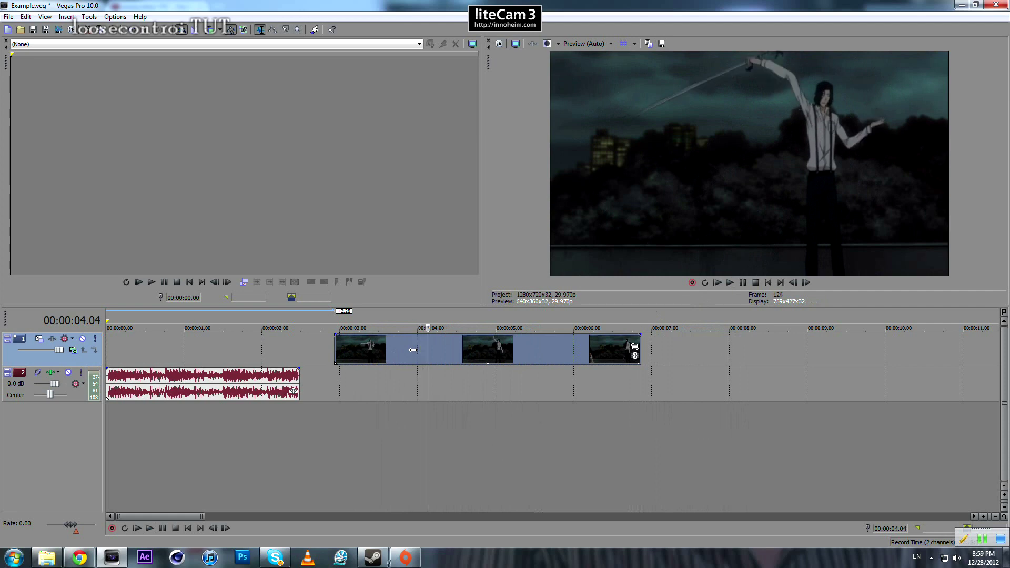
key("Right")
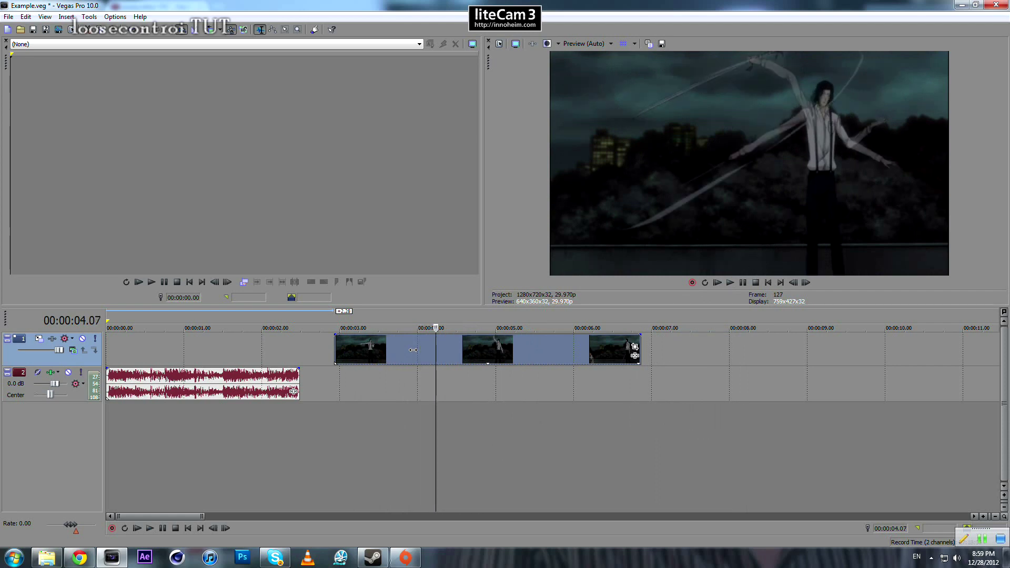
key("Left")
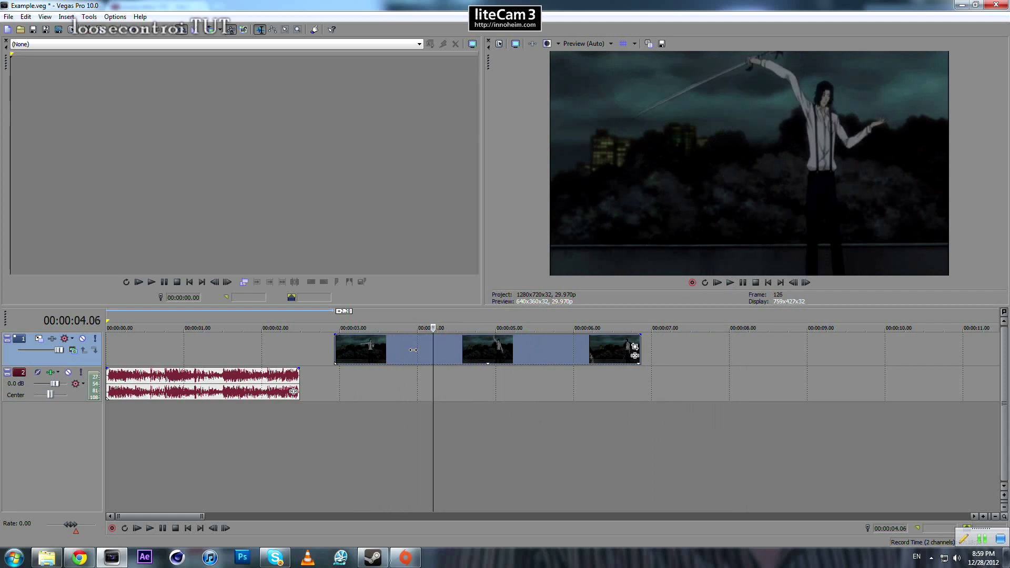
key("Right")
key("Right")
key("Right")
key("Right")
key("Right")
key("Right")
key("Right")
key("Right")
key("Right")
key("Right")
key("Right")
key("Right")
key("Right")
key("Right")
key("Right")
key("Right")
key("Right")
key("Right")
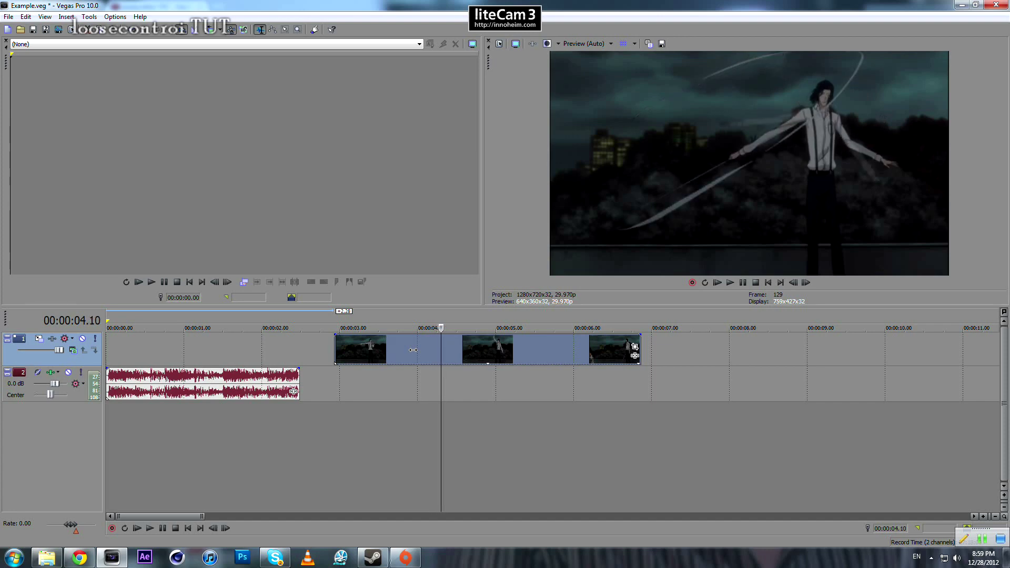
key("Right")
key("Right")
key("Right")
key("Right")
key("Right")
key("Right")
key("Right")
key("Right")
key("Right")
key("Right")
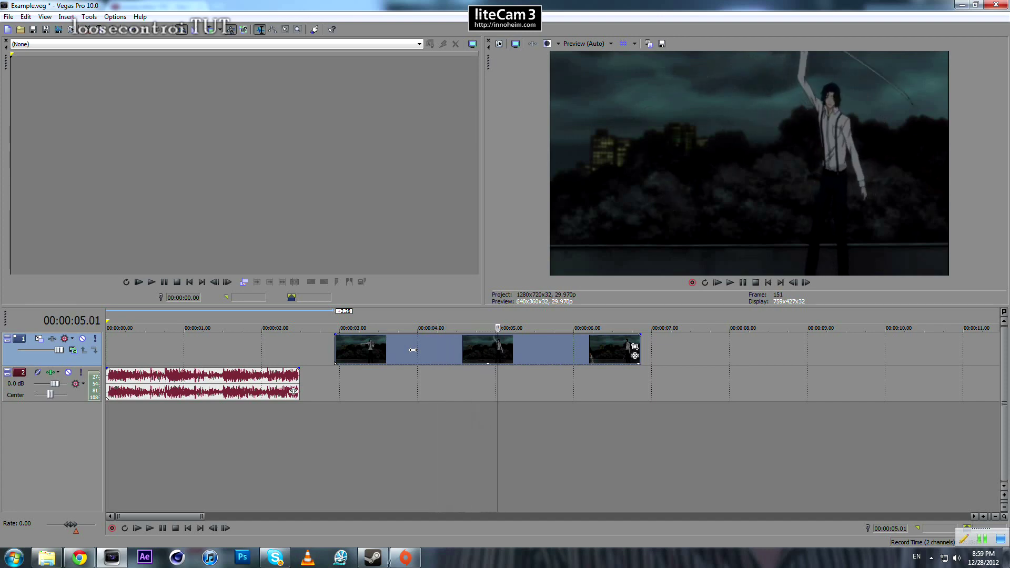
key("Right")
key("Right")
key("Right")
key("Right")
key("Right")
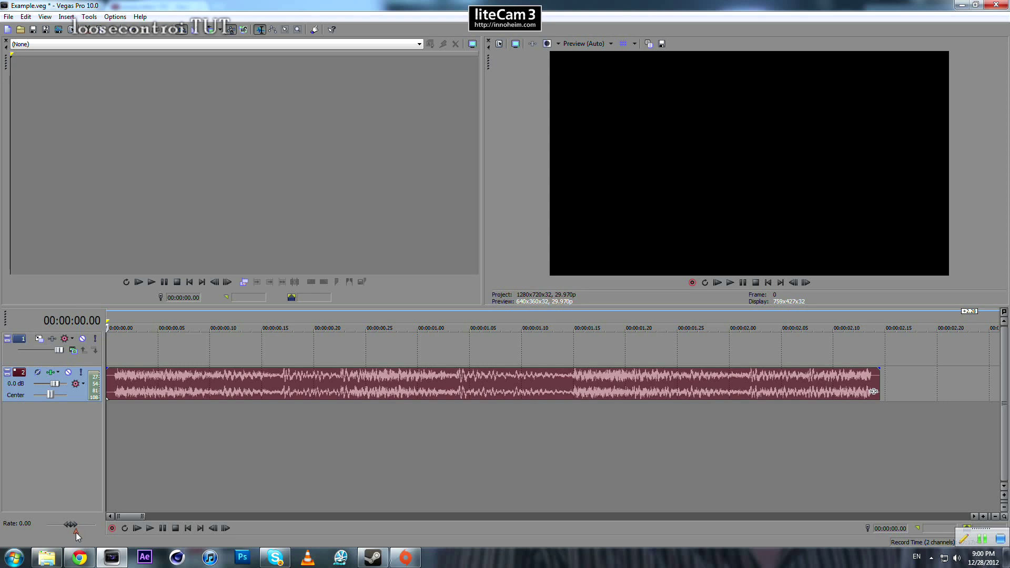
- Reduce the normal playback rate to 0.44 and return the cursor to the start of the audio
mouse_move(76, 536)
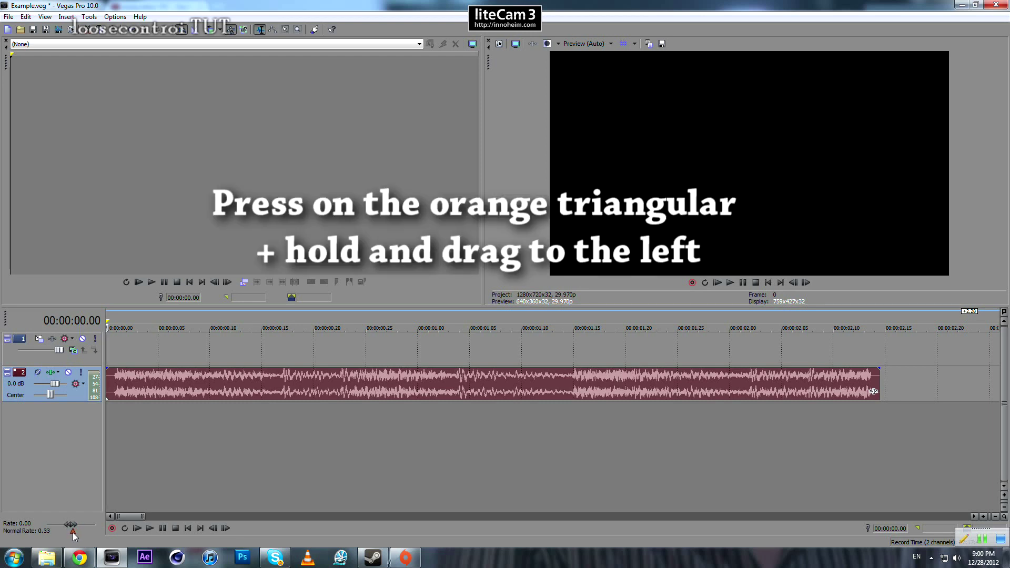
left_click_drag(73, 532, 73, 535)
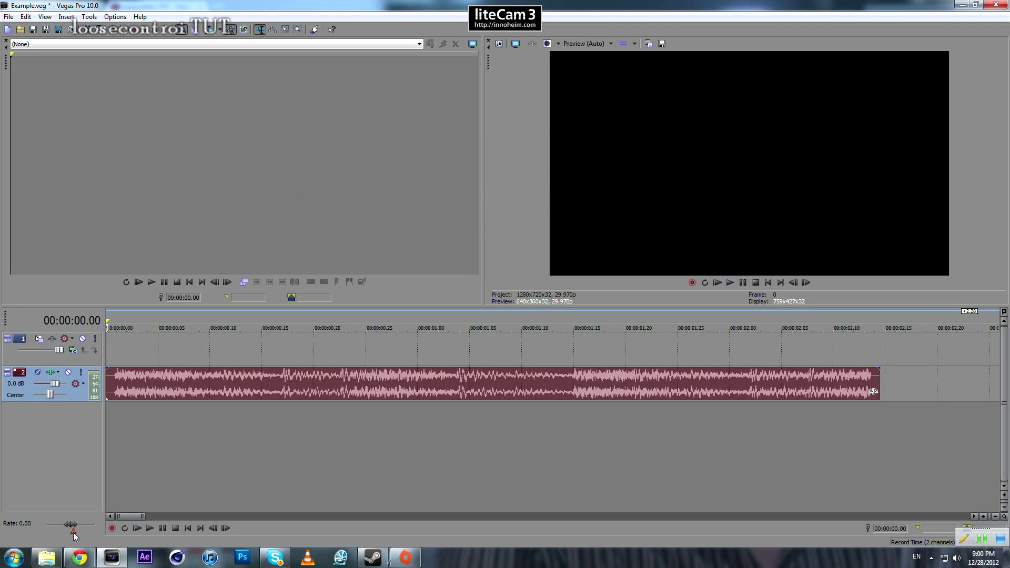
left_click(116, 392)
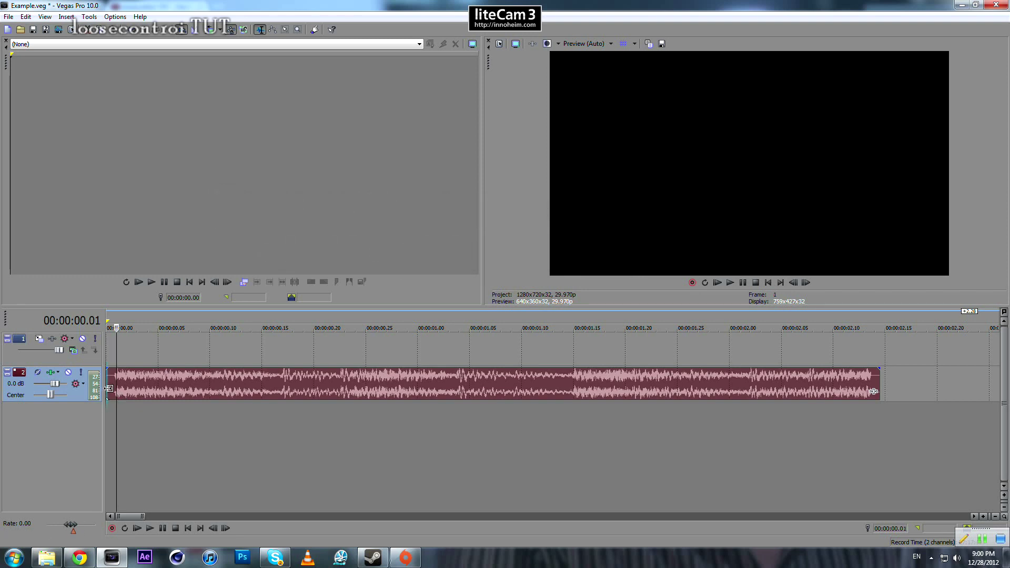
left_click(108, 388)
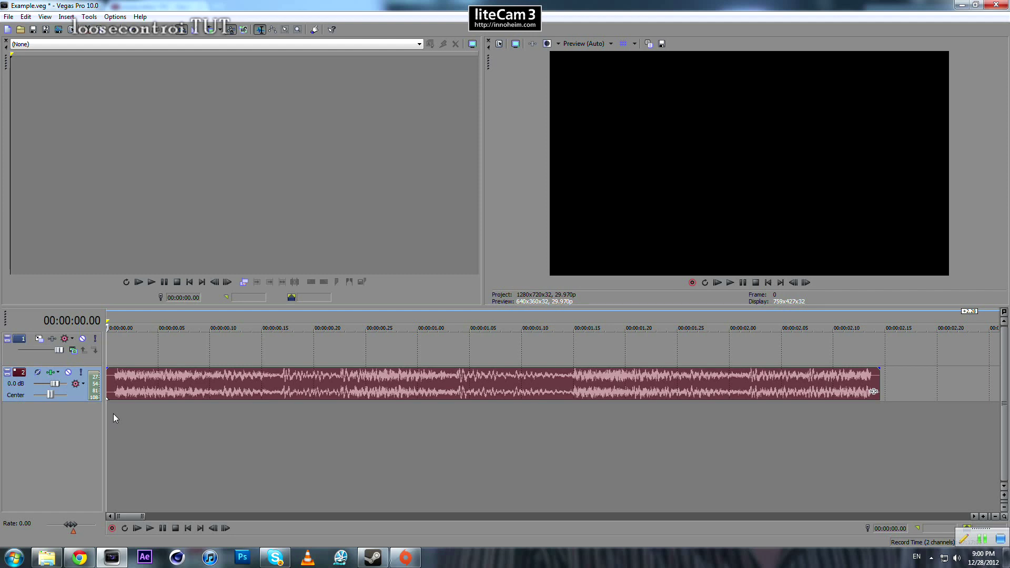
- Play the audio in slow motion and add a marker at the first beat, at 00:00:00.24
key("space")
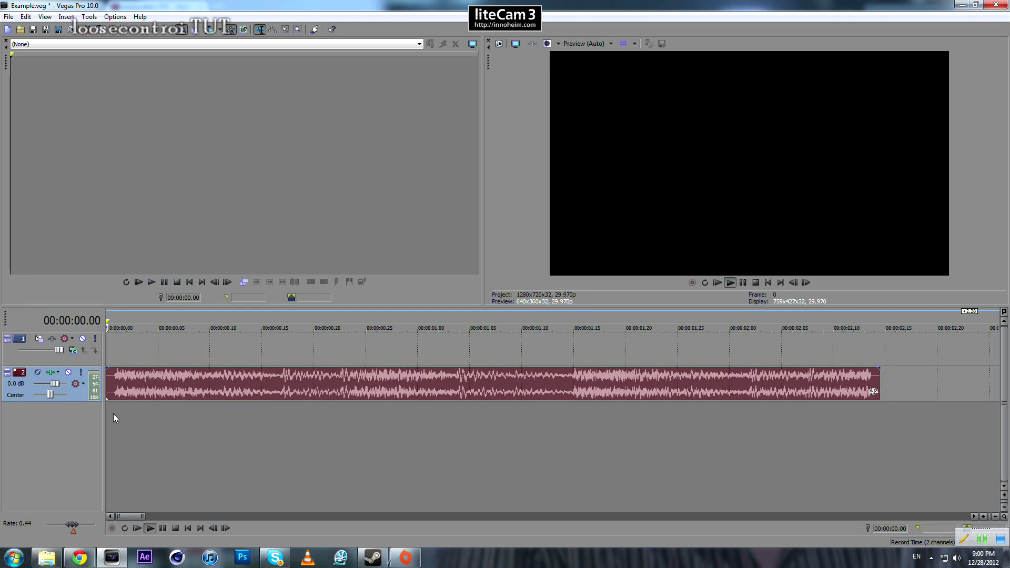
left_click(344, 385)
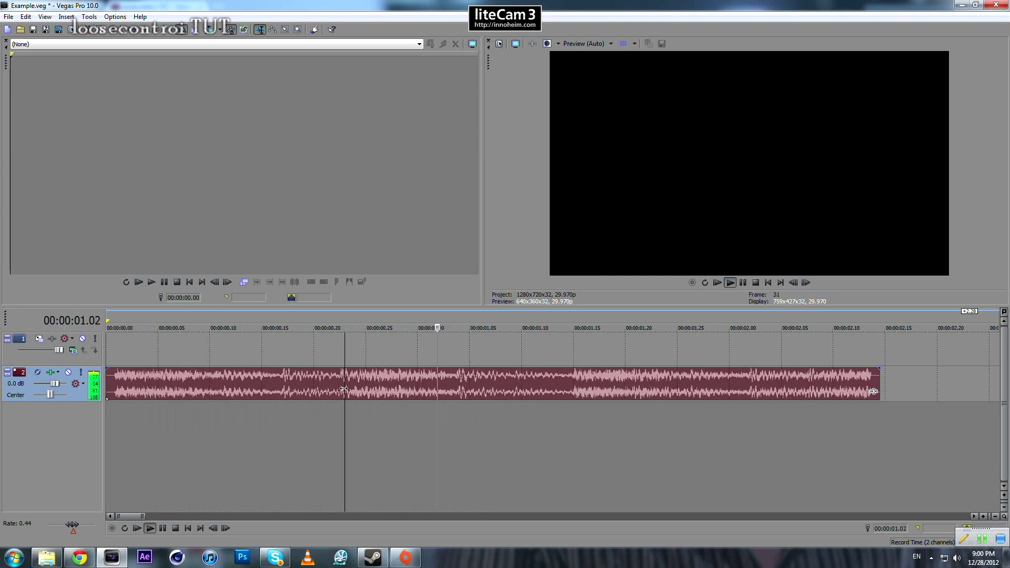
key("space")
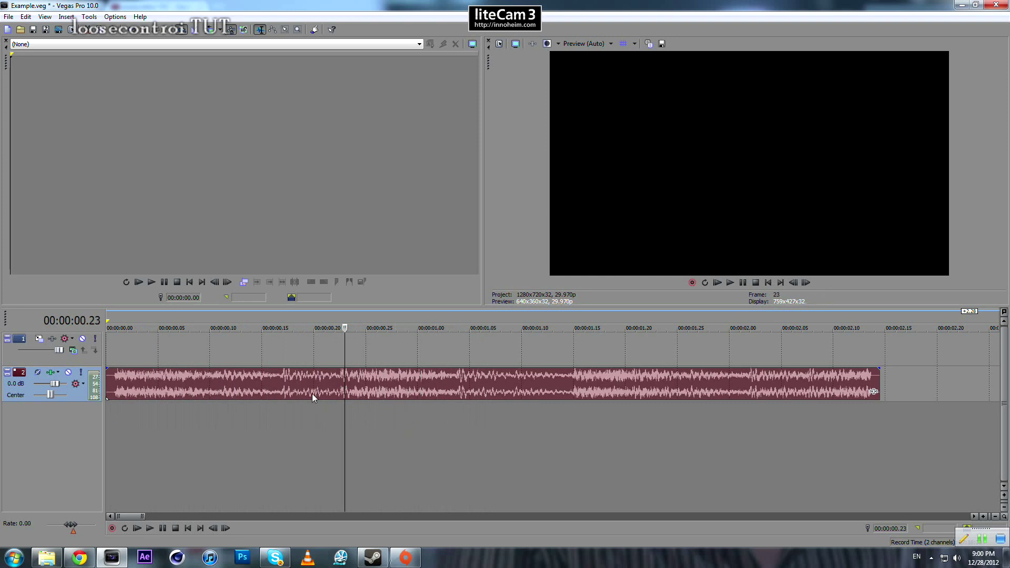
left_click(355, 385)
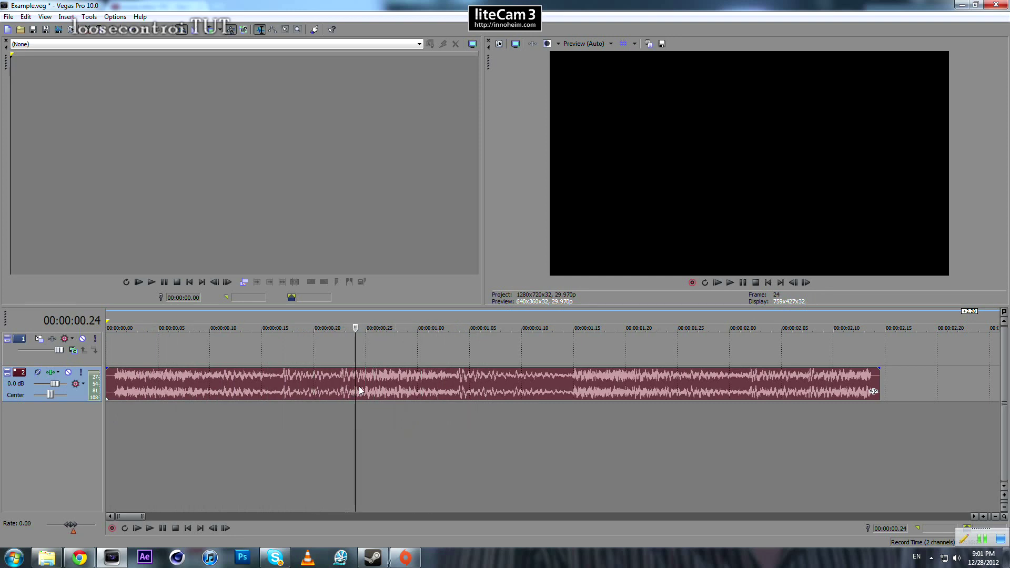
key("m")
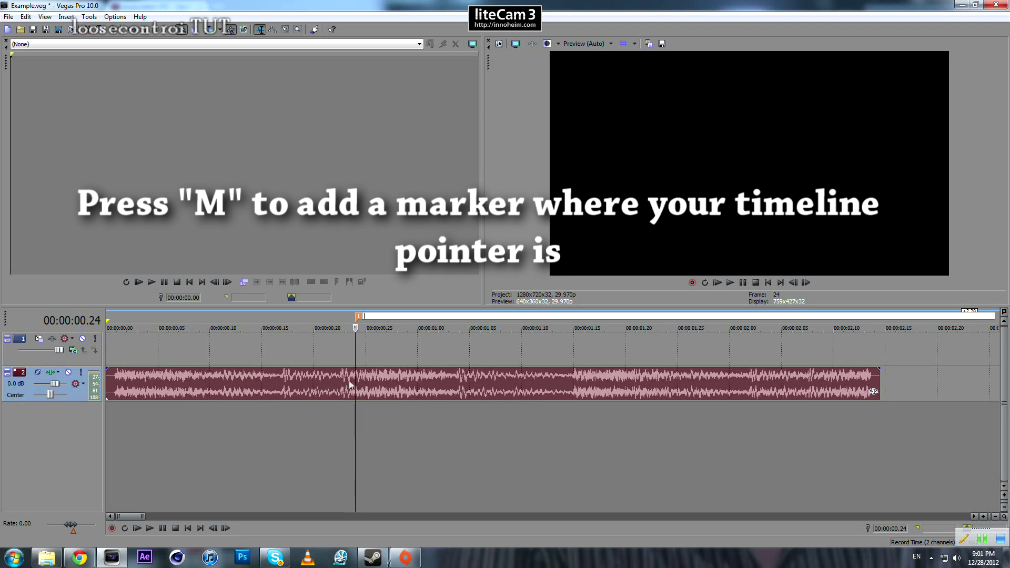
key("Return")
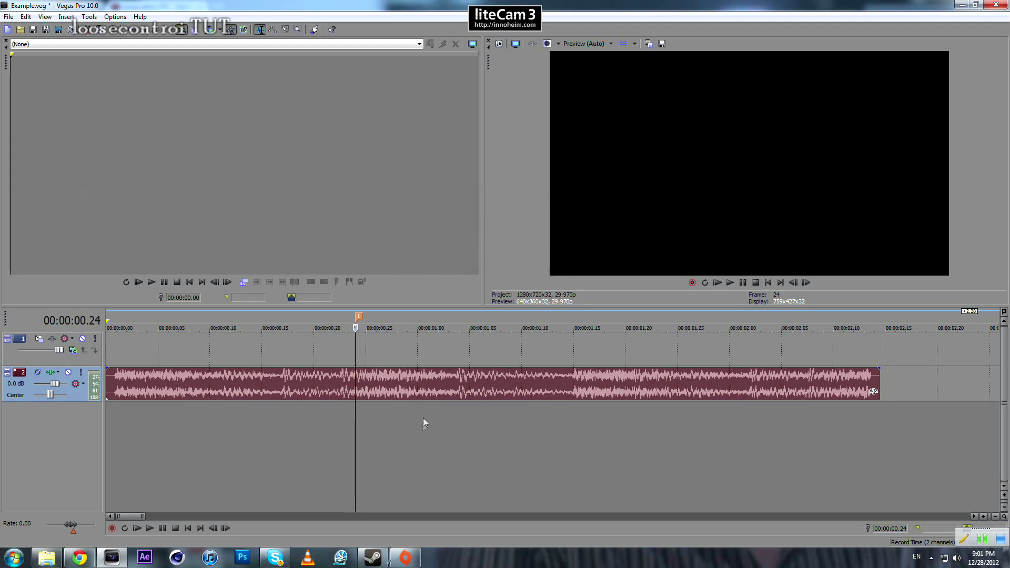
- Play on to the second beat and add a marker there, at 00:00:01.16
key("space")
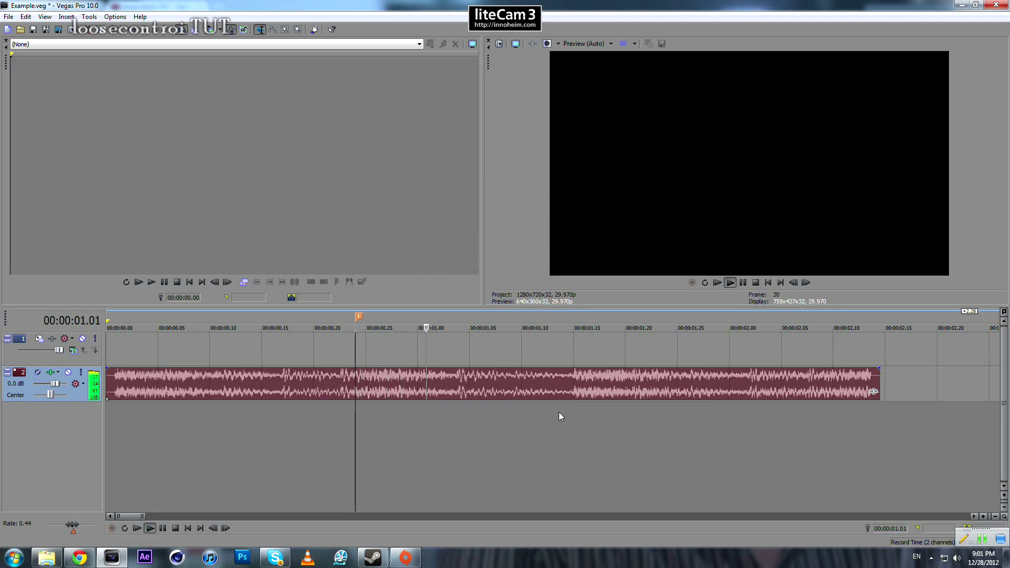
left_click(577, 380)
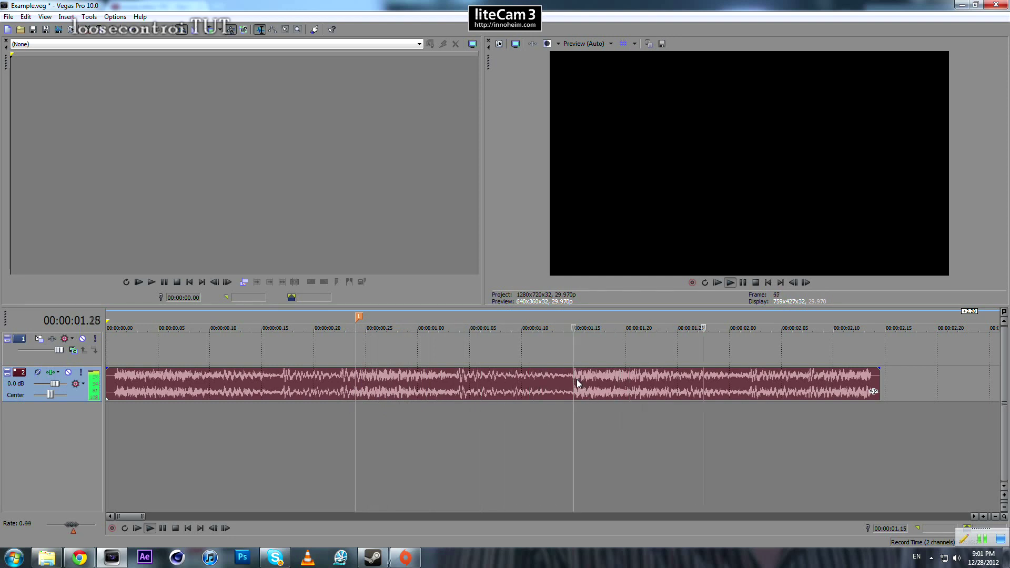
left_click(583, 380)
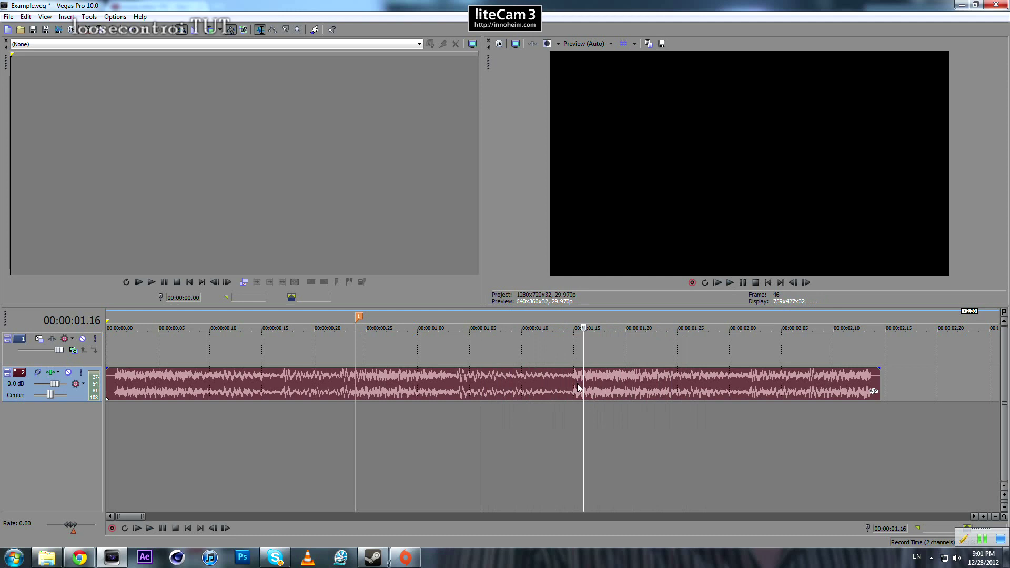
key("m")
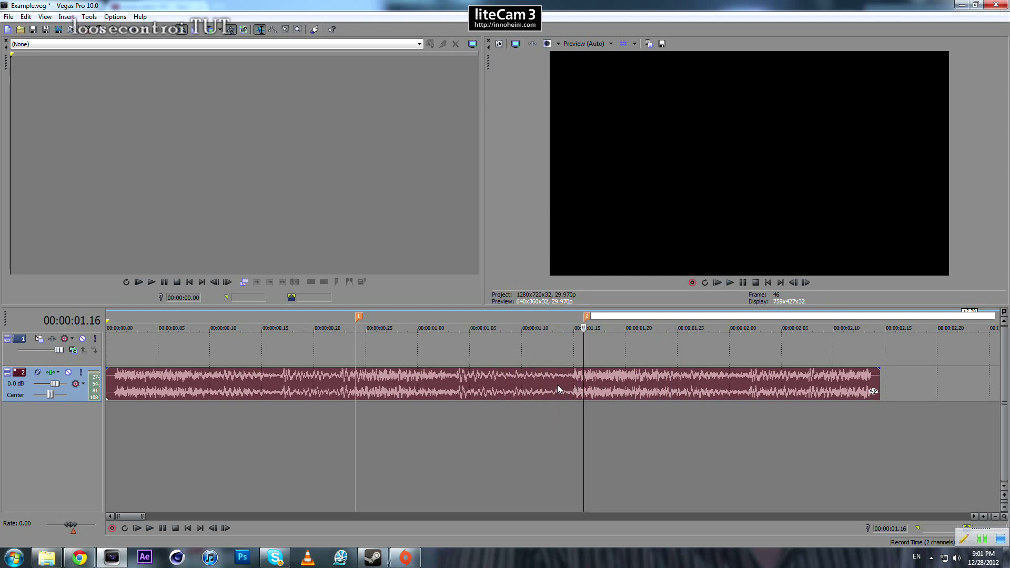
- Replay the audio from shortly before each marker to check the markers against the beats
left_click(557, 385)
key("space")
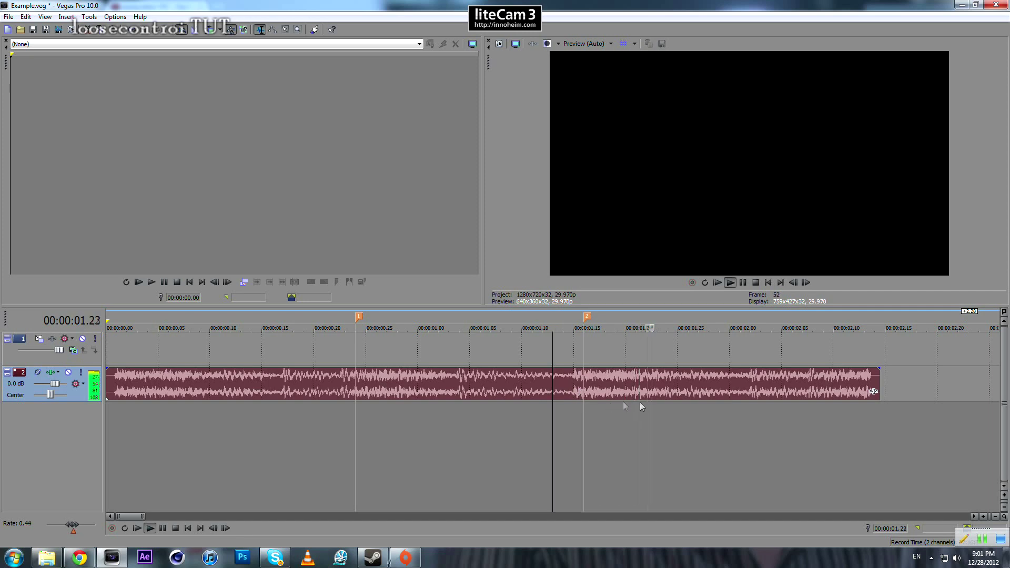
key("space")
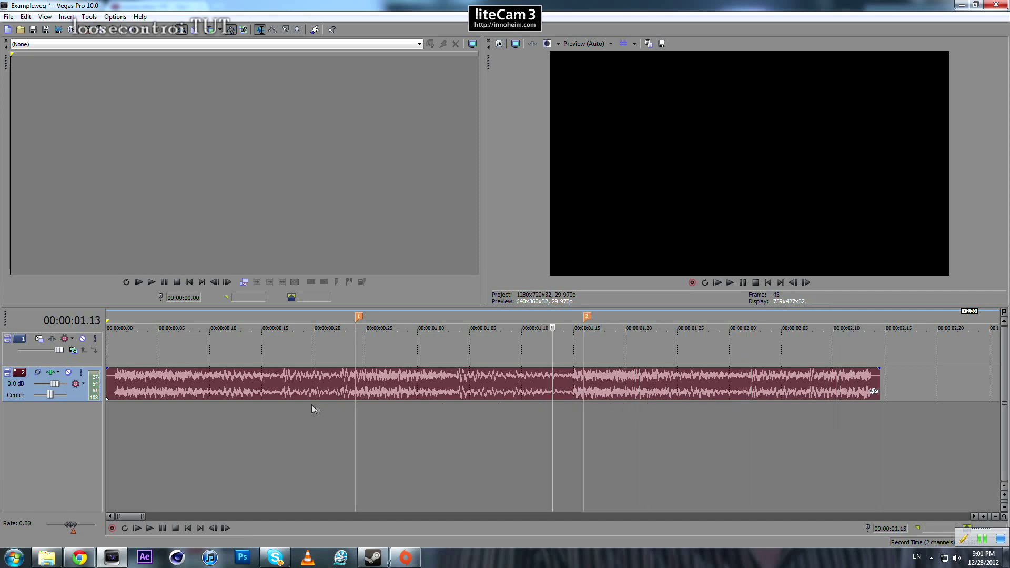
left_click(198, 391)
key("l")
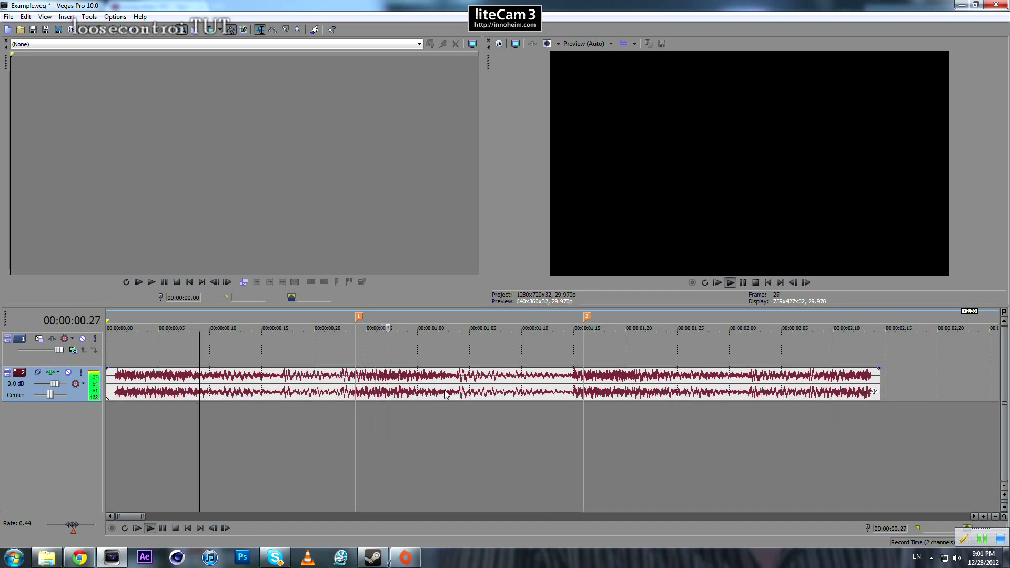
scroll(444, 391, "down", 5)
scroll(444, 390, "up", 5)
scroll(610, 399, "down", 2)
scroll(243, 381, "down", 4)
key("space")
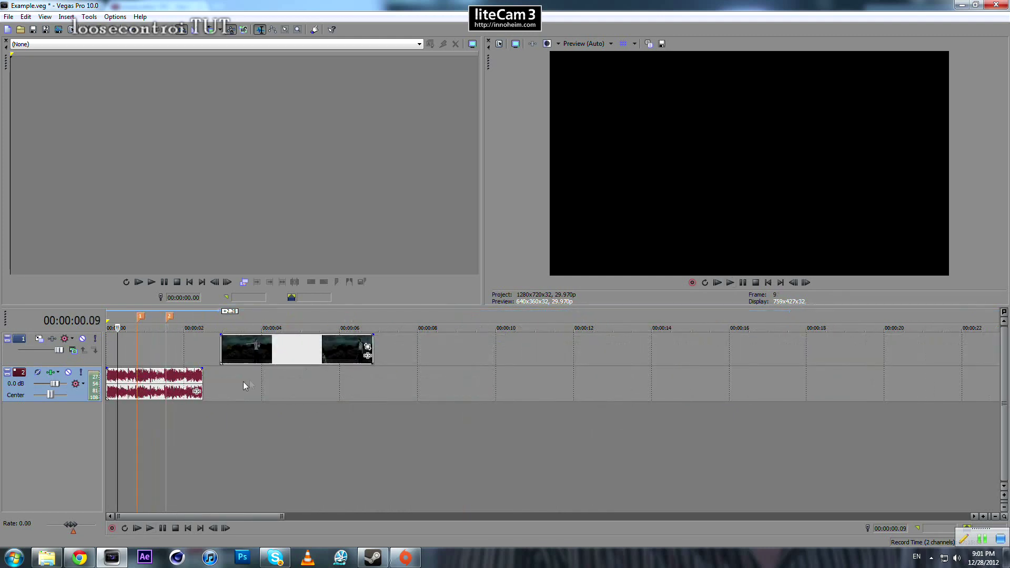
- Place the cursor at the start of the video event, at 00:00:02.28
left_click(166, 390)
scroll(417, 367, "up", 4)
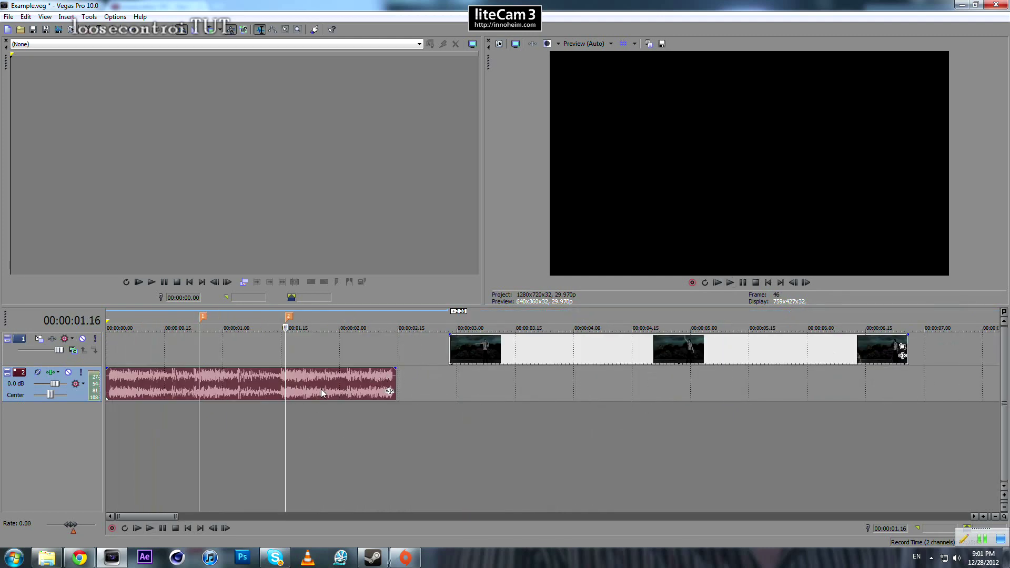
left_click(495, 350)
left_click(165, 359)
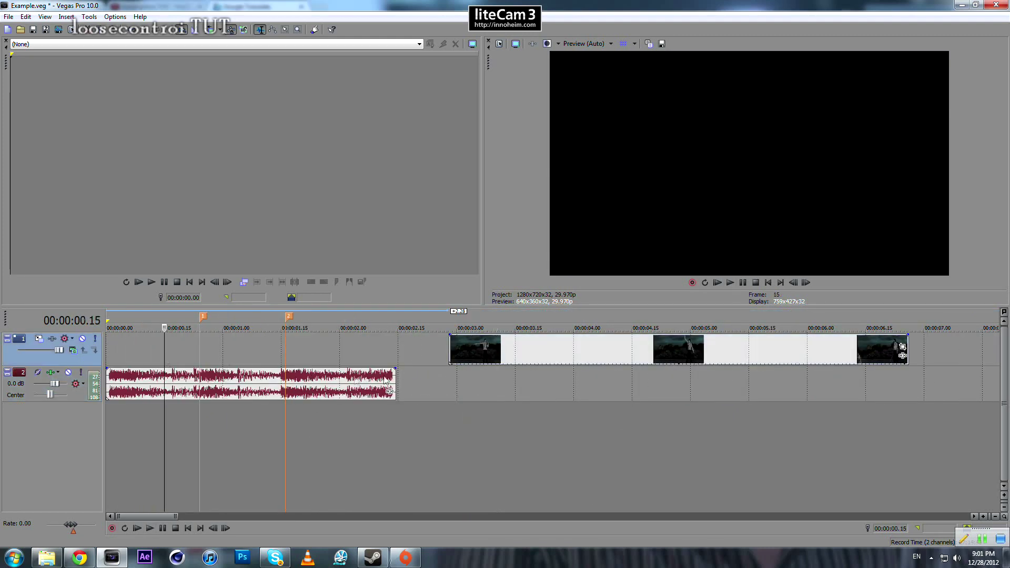
left_click(450, 349)
scroll(612, 316, "up", 4)
scroll(612, 316, "up", 3)
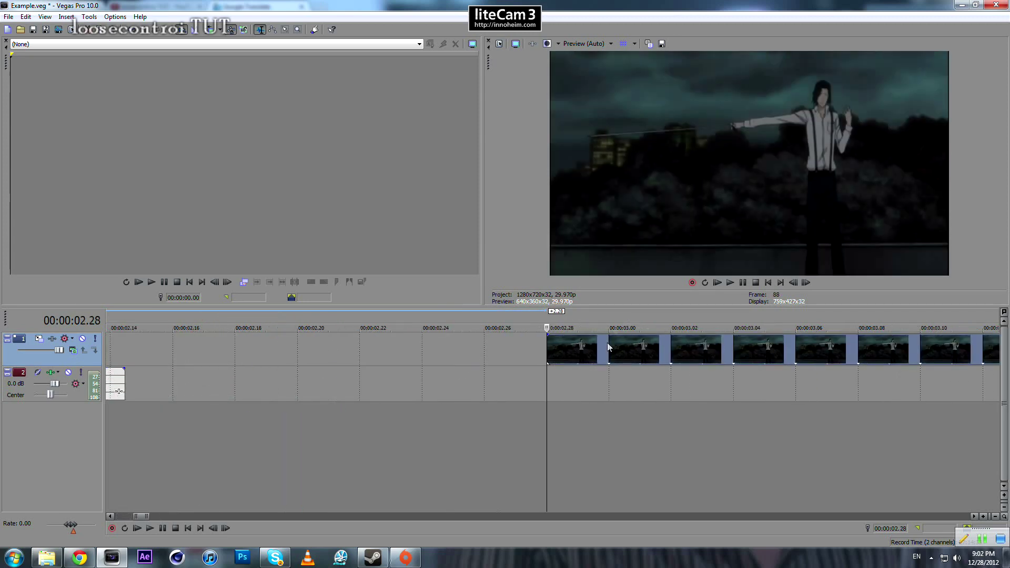
scroll(606, 343, "down", 6)
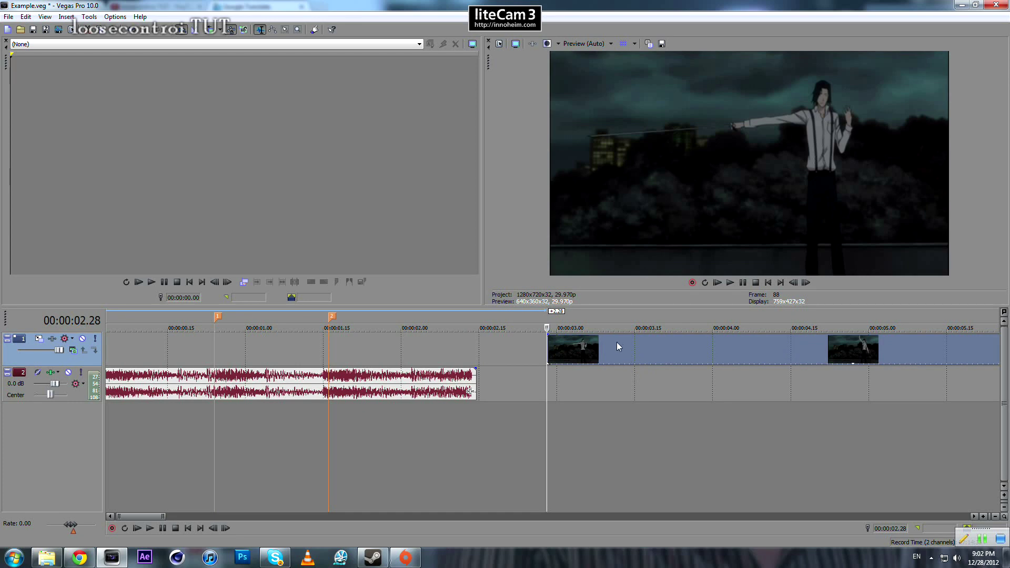
- Go frame by frame to just before the first sword swing, split the video event at 00:00:04.06 and delete the part before the split
left_click(556, 343)
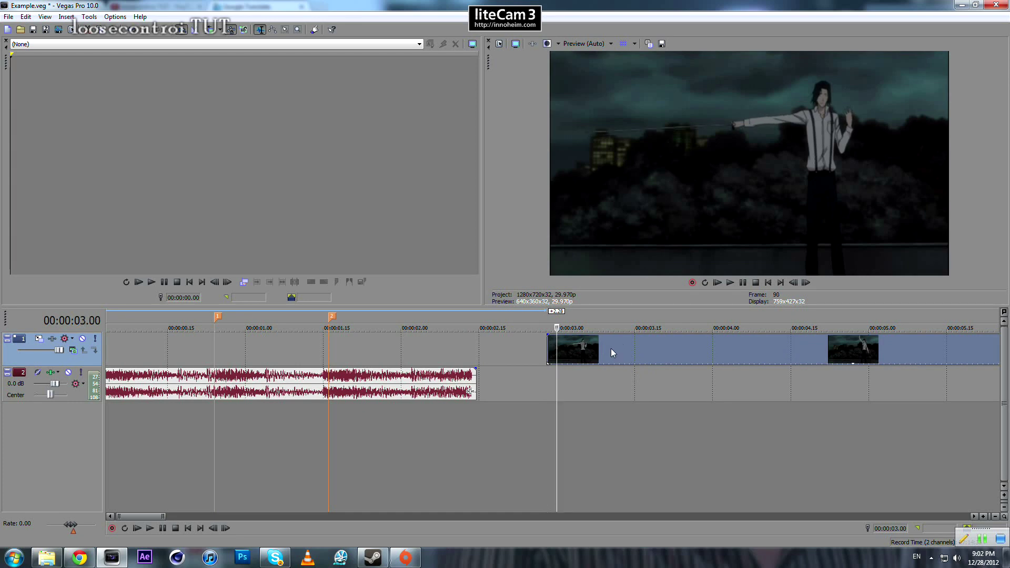
key("Right")
key("Right")
key("Right")
key("Right")
key("Right")
key("Right")
key("Right")
key("Right")
key("Right")
key("Right")
key("Right")
key("Right")
key("Right")
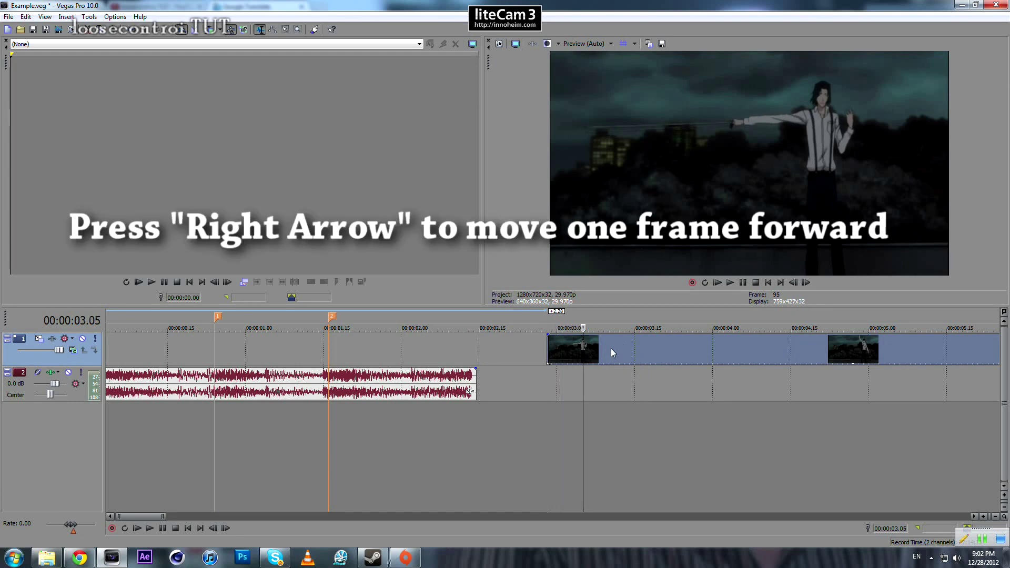
key("Right")
key("Right")
key("Right")
key("Right")
key("Right")
key("Right")
key("Right")
key("Right")
key("Right")
key("Right")
key("Right")
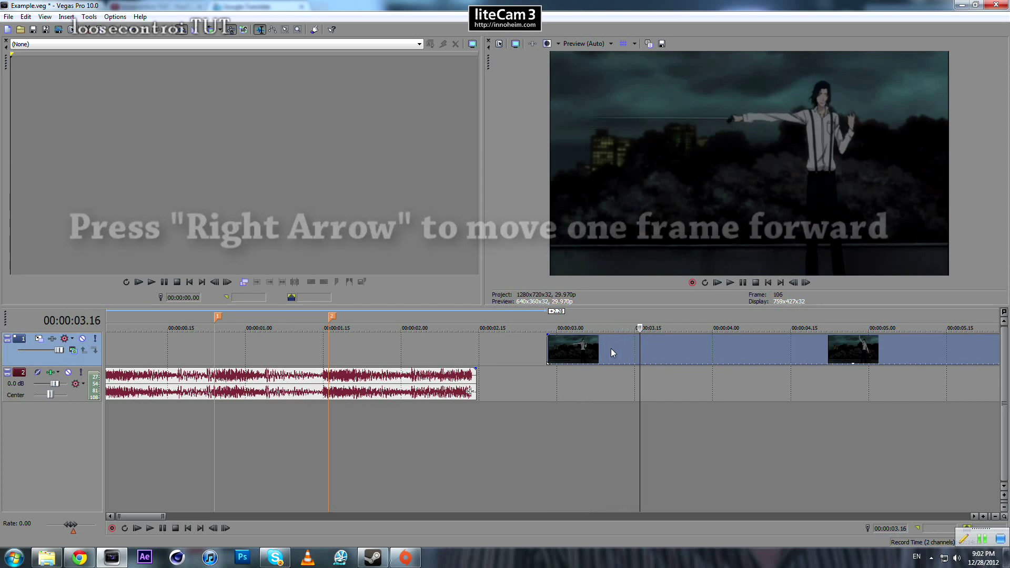
key("Right")
key("Right")
key("Right")
key("Right")
key("Right")
key("Right")
key("Right")
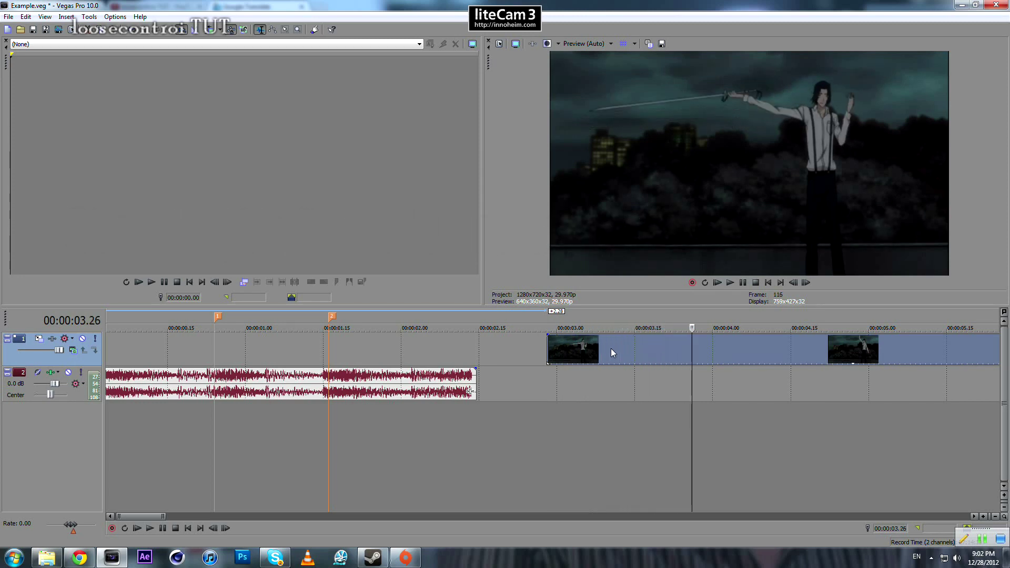
key("Right")
key("Right")
key("Right")
key("Right")
key("Right")
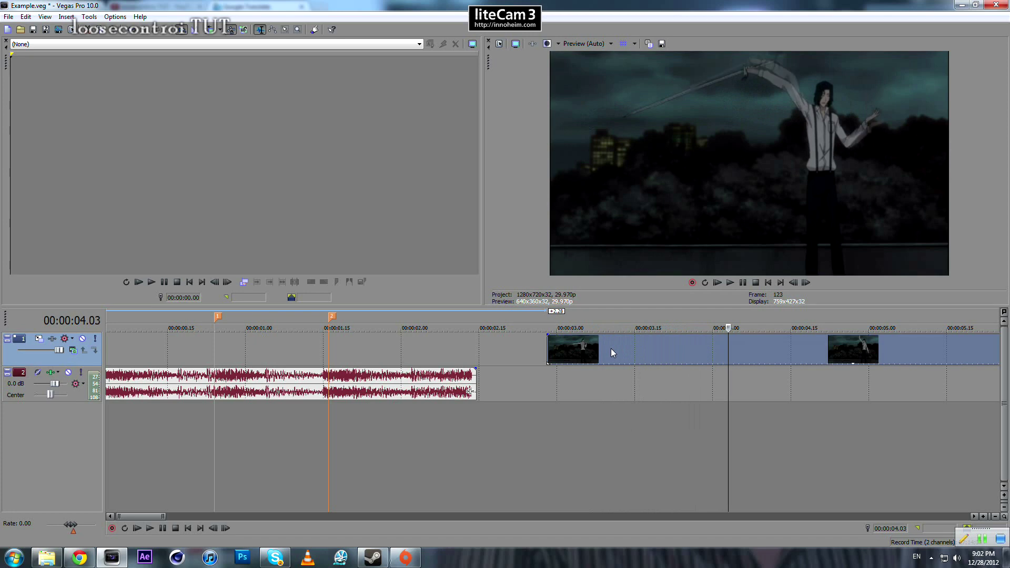
key("Right")
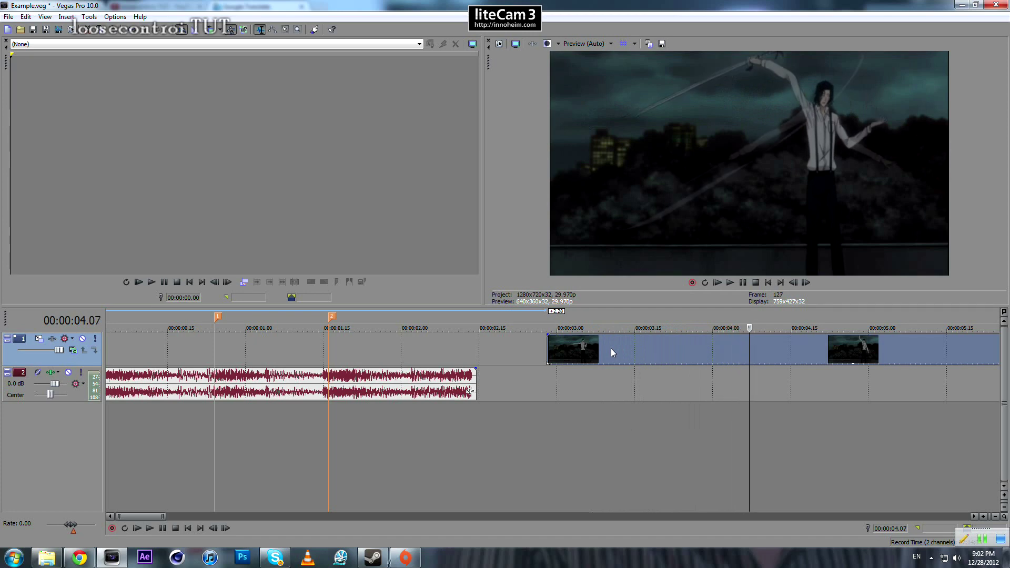
key("Left")
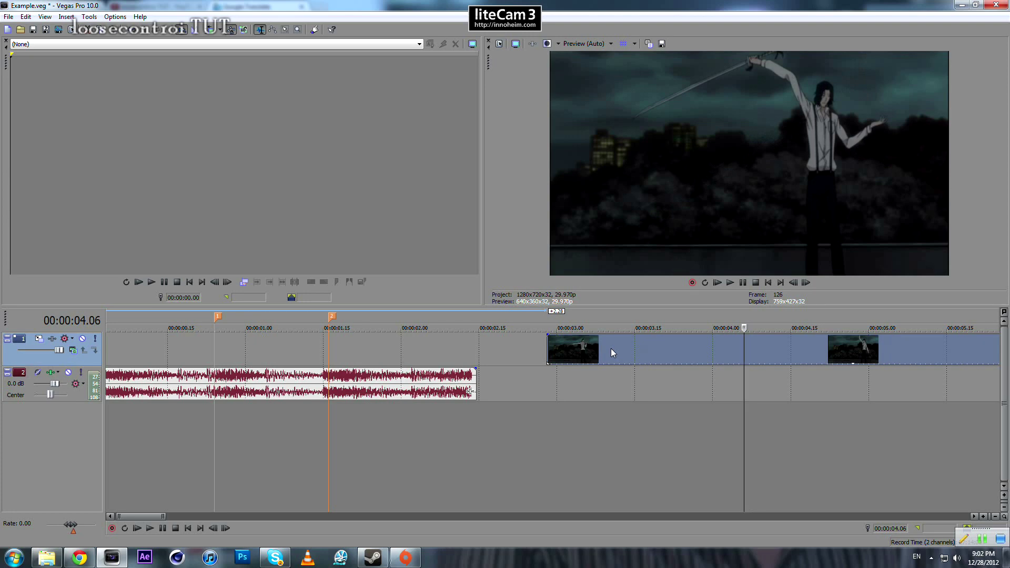
key("s")
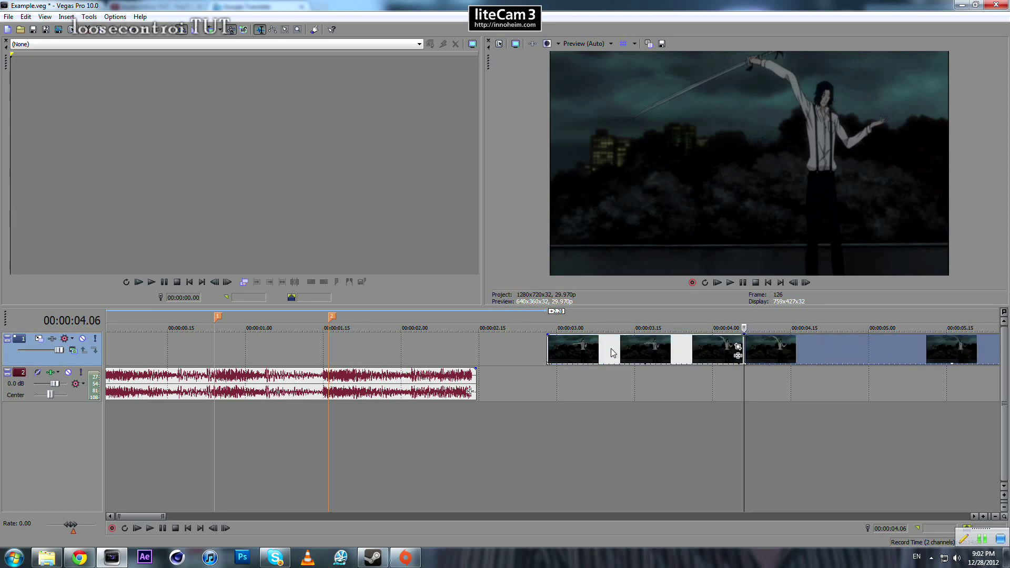
left_click(677, 357)
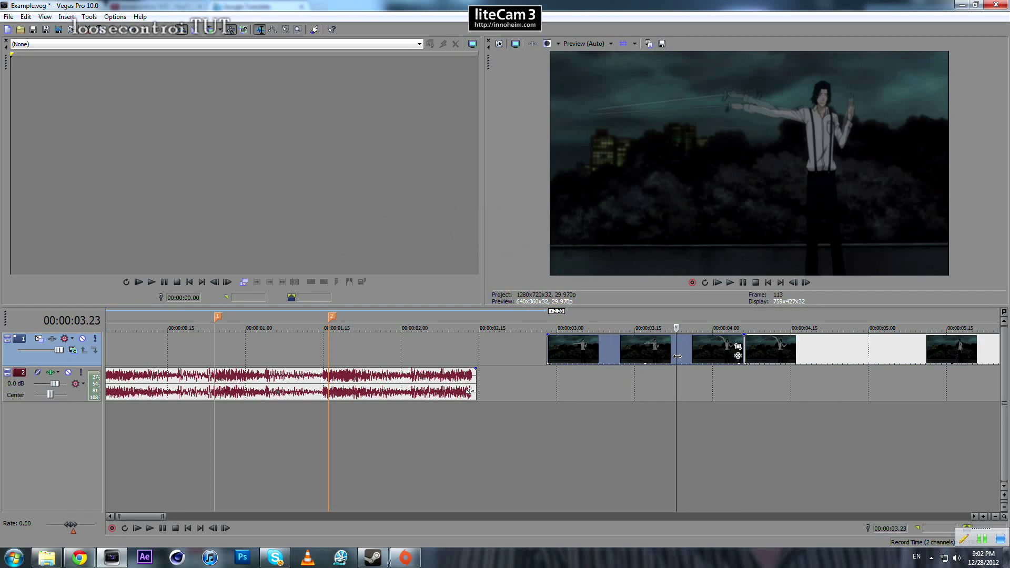
key("Delete")
- Play on from the first sword swing and go frame by frame to the second swing, placing the cursor at 00:00:05.03
left_click(748, 349)
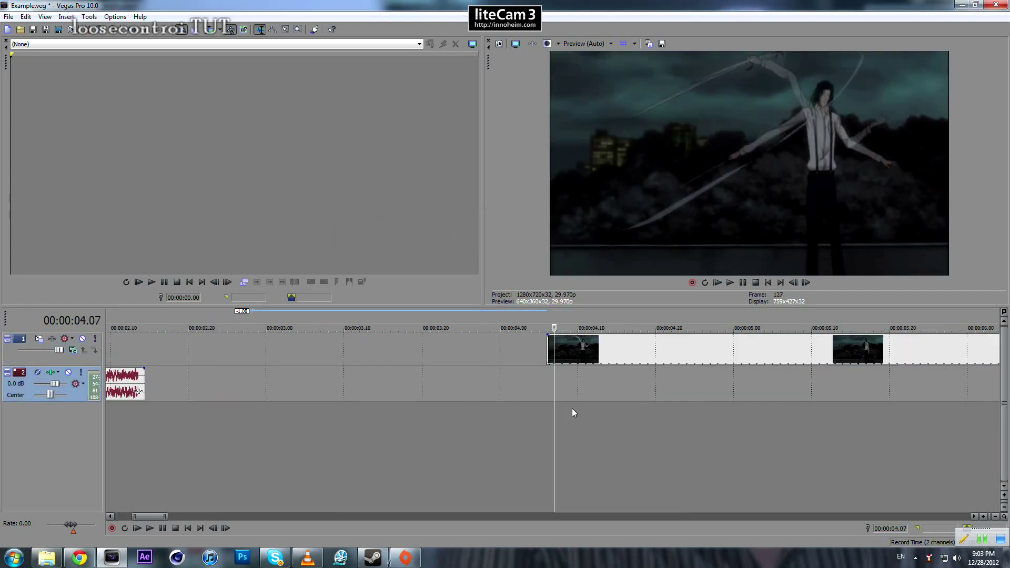
key("Right")
key("Right")
key("space")
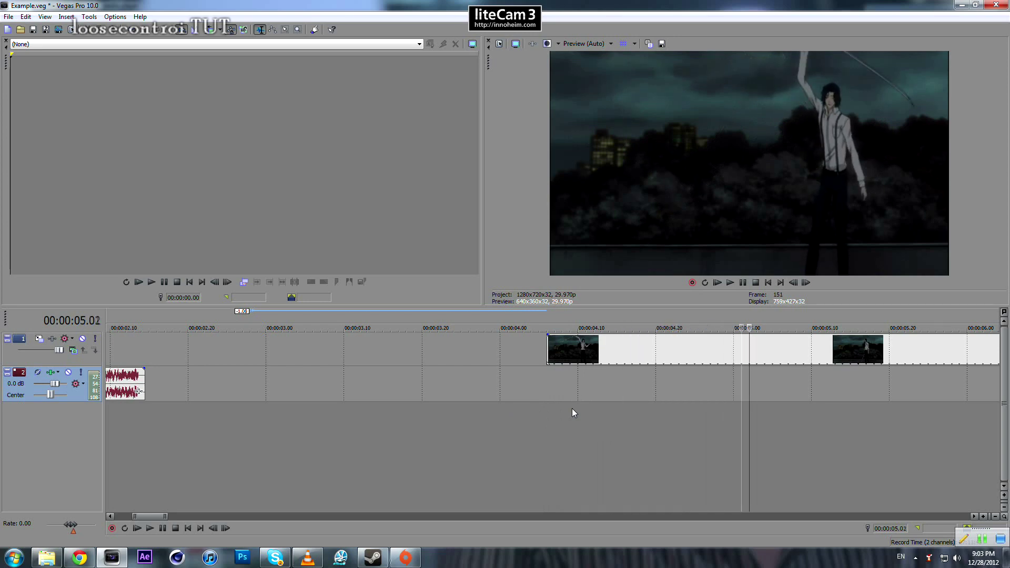
key("Left")
key("Left")
key("Right")
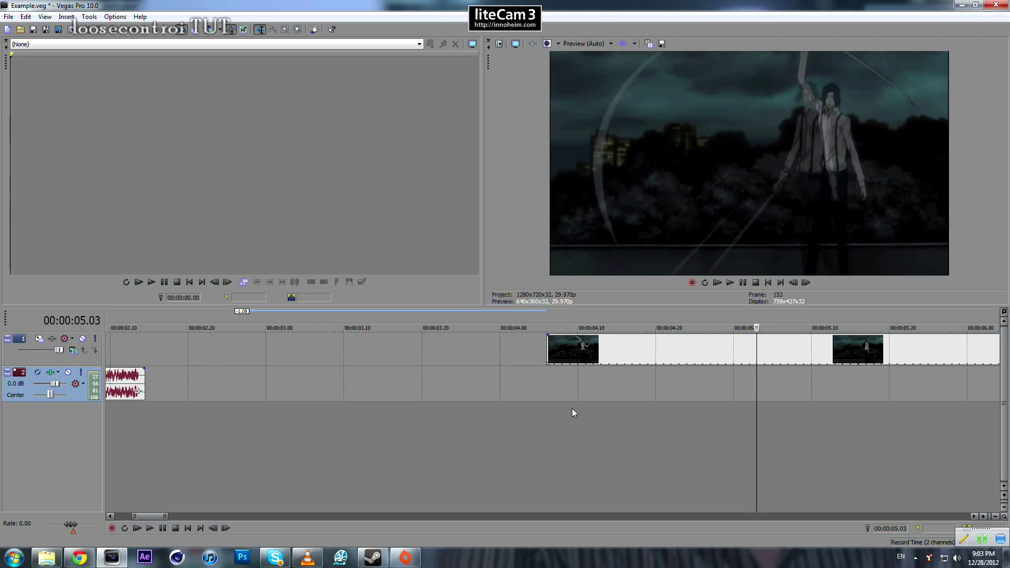
key("backslash")
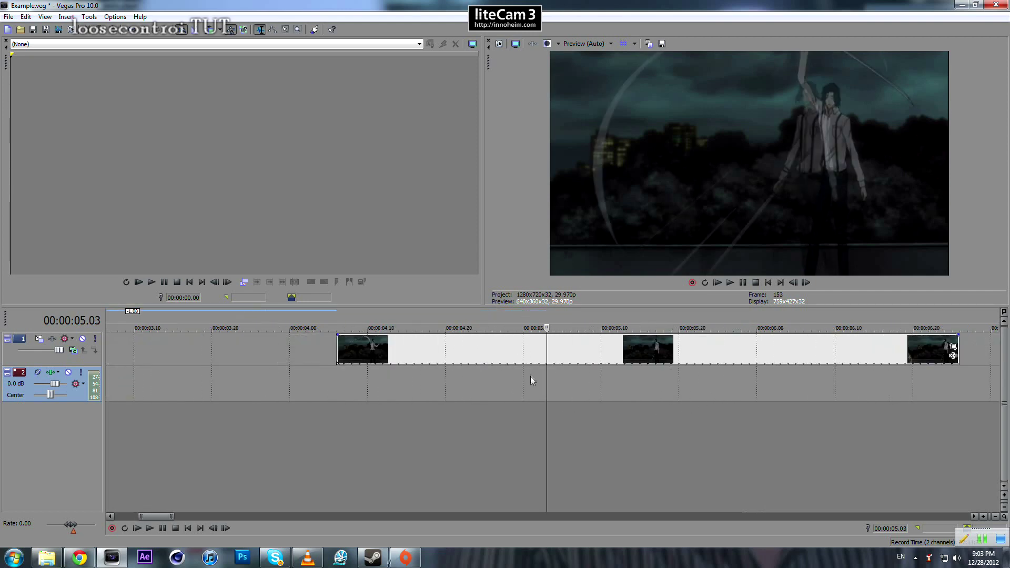
left_click(549, 350)
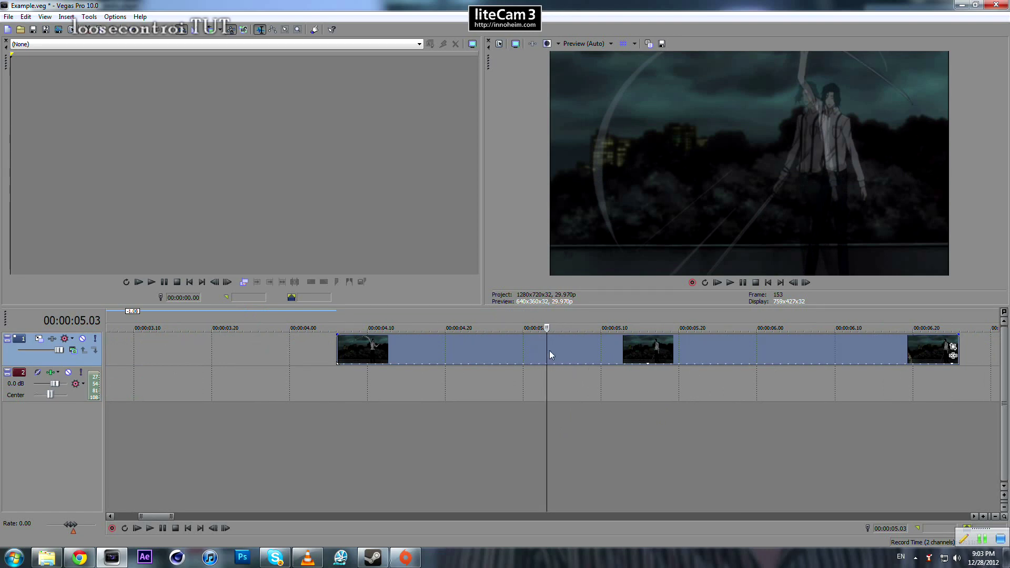
key("s")
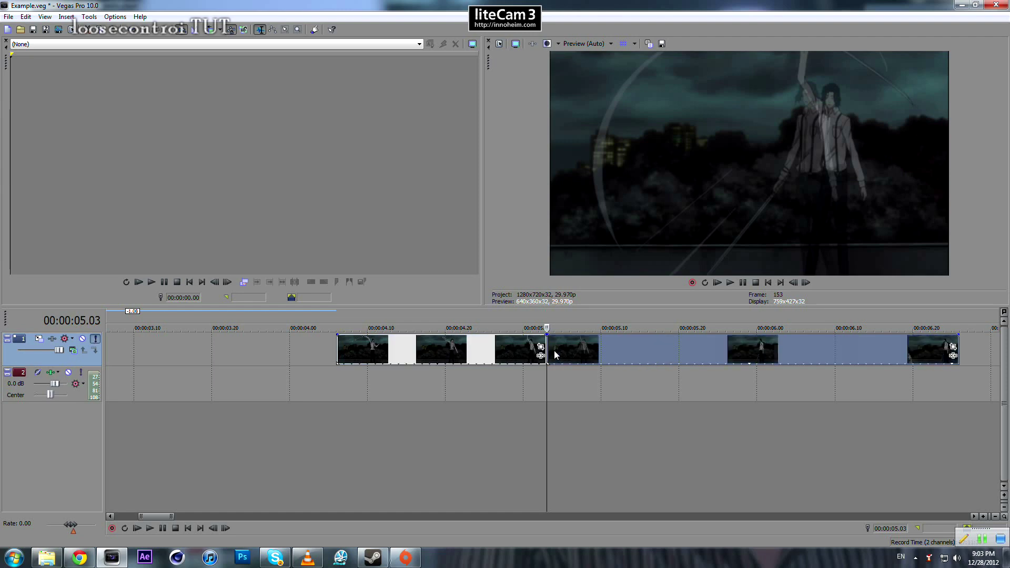
key("ctrl+z")
- Split the video event one frame earlier, at 00:00:05.02, and shift the part after the split about one second later
key("Left")
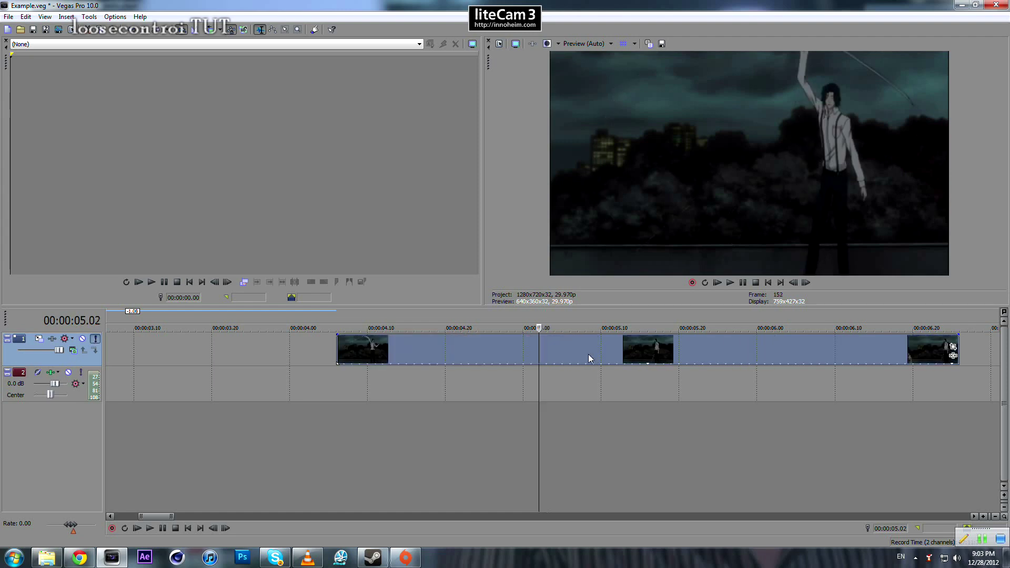
key("s")
scroll(544, 329, "down", 8)
left_click_drag(535, 337, 617, 345)
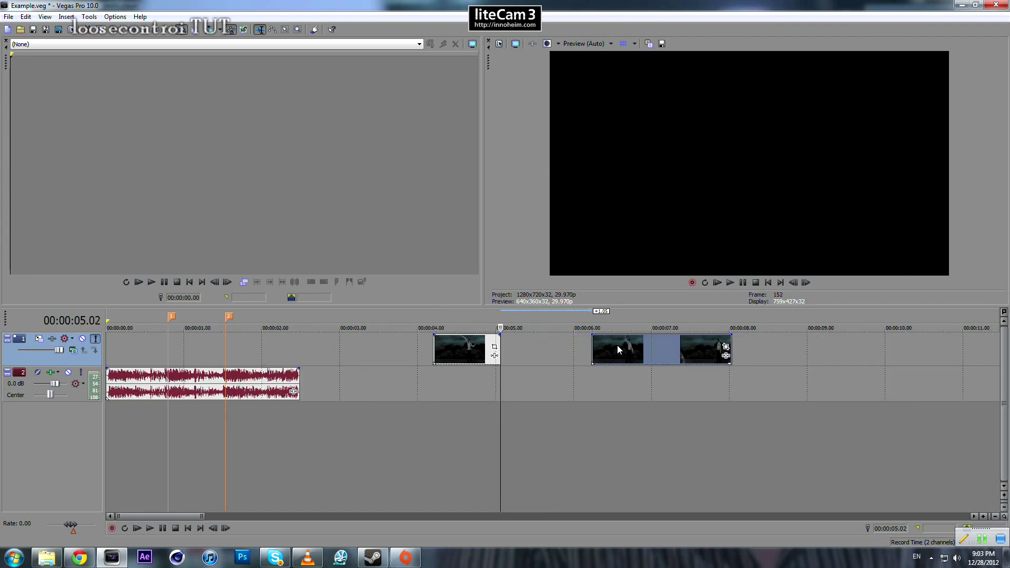
- Move the first video clip to start at marker 1, at 00:00:00.24, and place the second clip directly behind it
left_click_drag(454, 347, 221, 349)
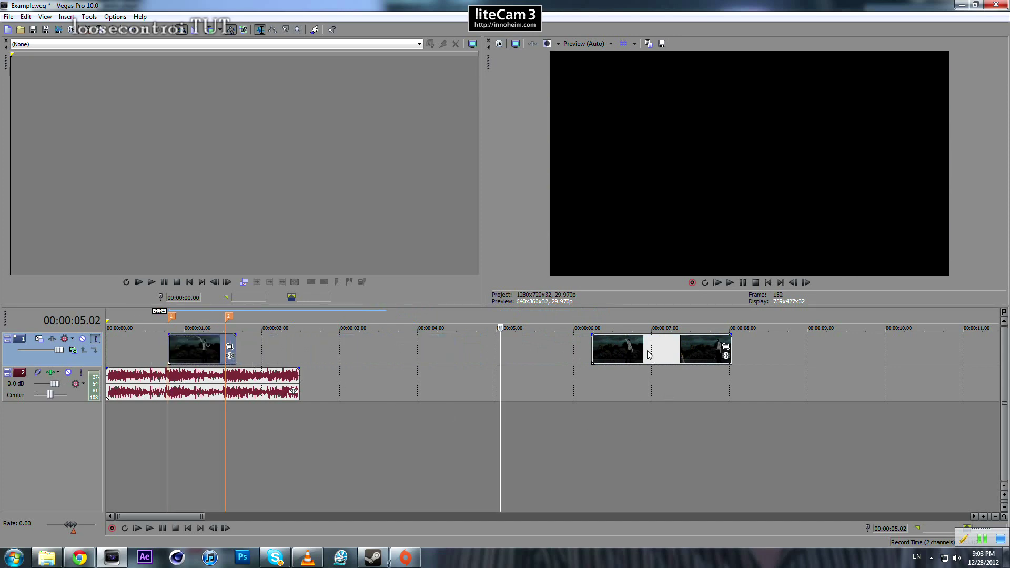
left_click(626, 349)
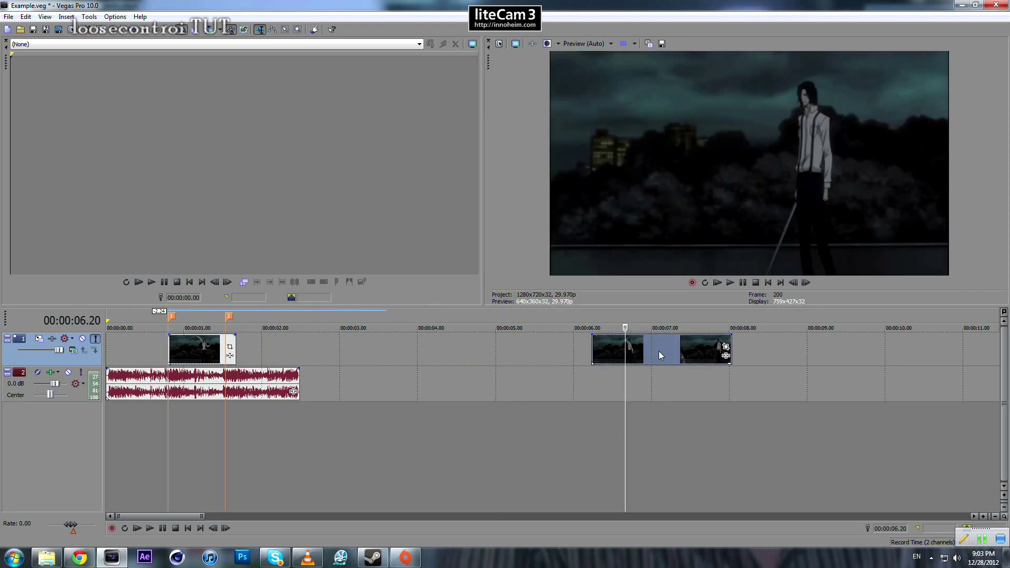
left_click_drag(658, 351, 301, 349)
- Compare the clip boundaries with both beat markers and time-compress the first clip so its end moves from the second clip's start to 00:00:01.12
left_click(170, 350)
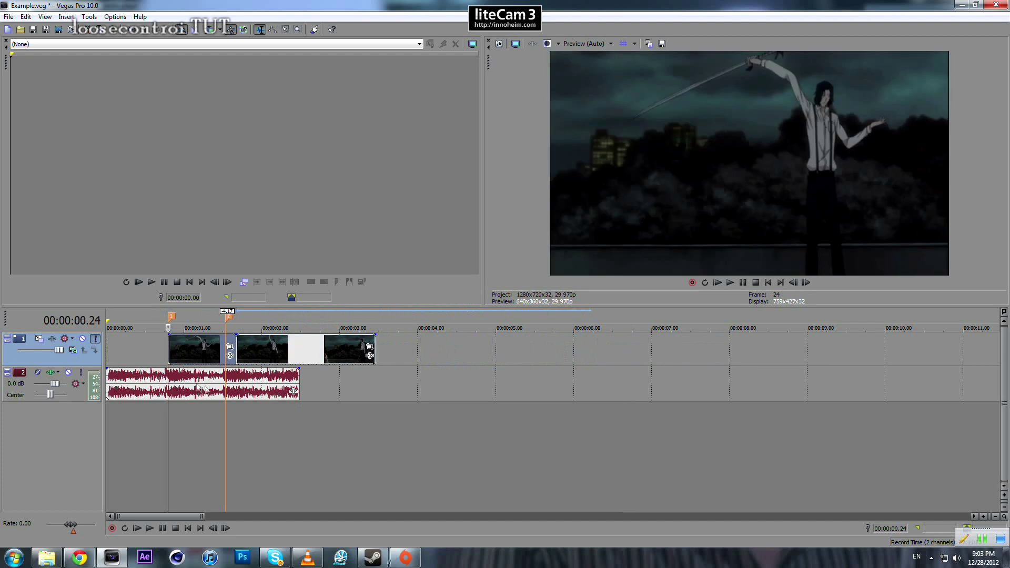
scroll(170, 349, "up", 3)
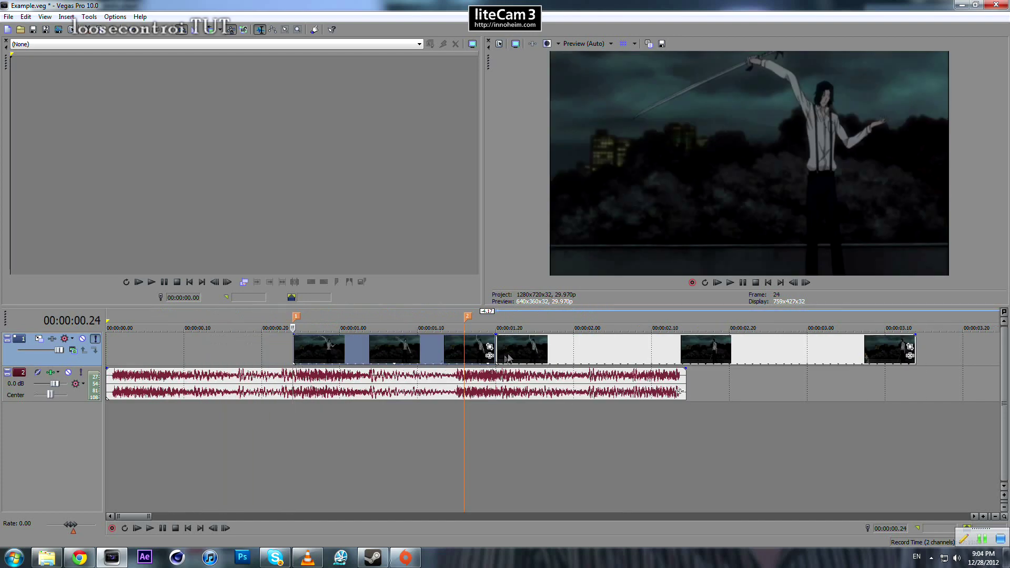
left_click(497, 348)
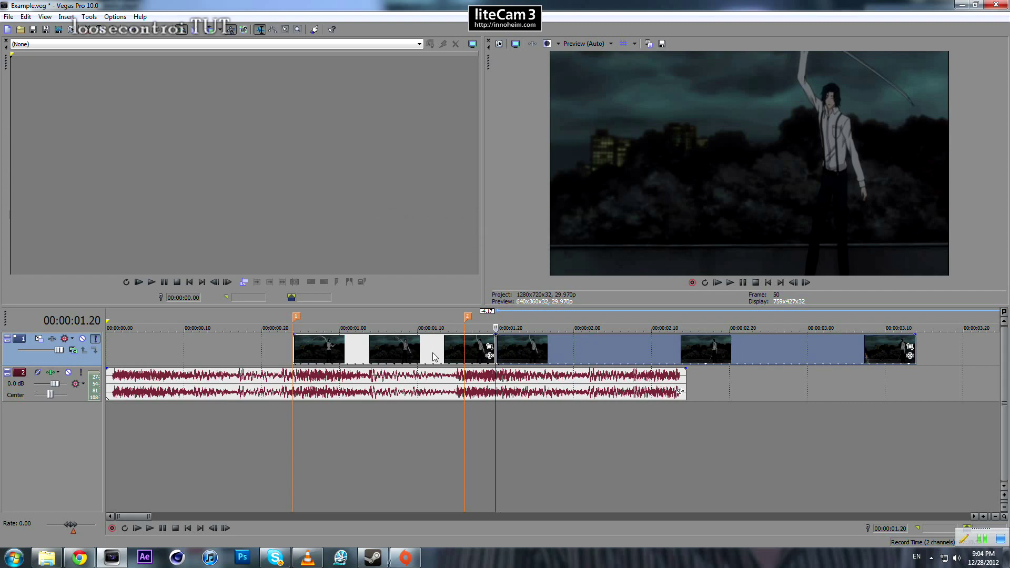
left_click(463, 348)
left_click(294, 351)
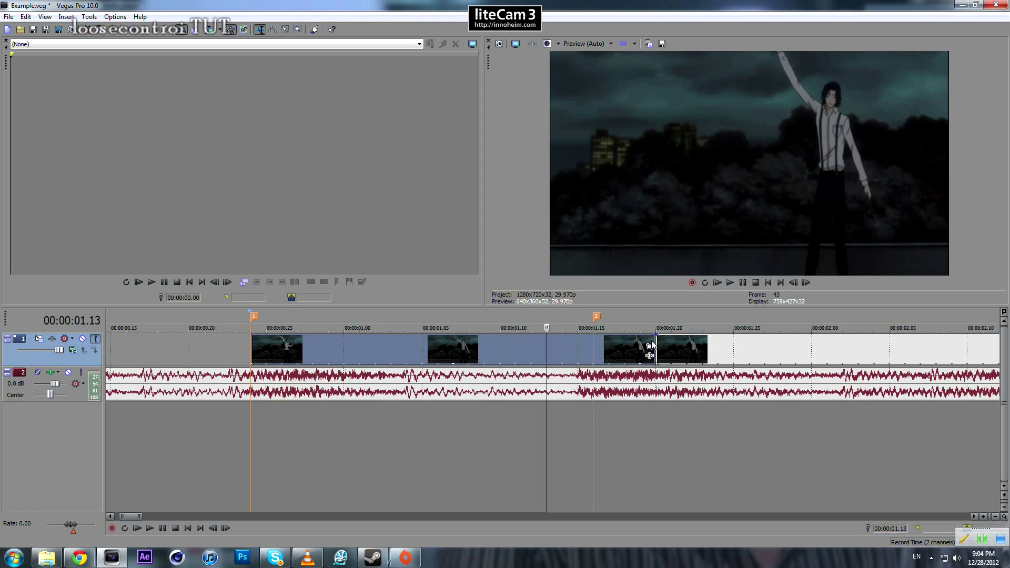
scroll(661, 350, "up", 3)
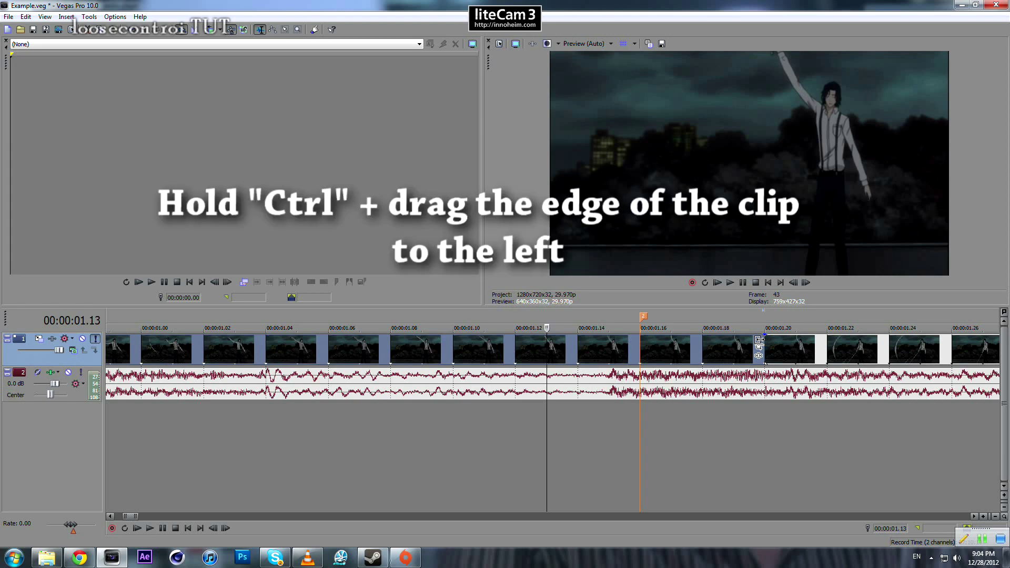
left_click_drag(759, 347, 513, 357)
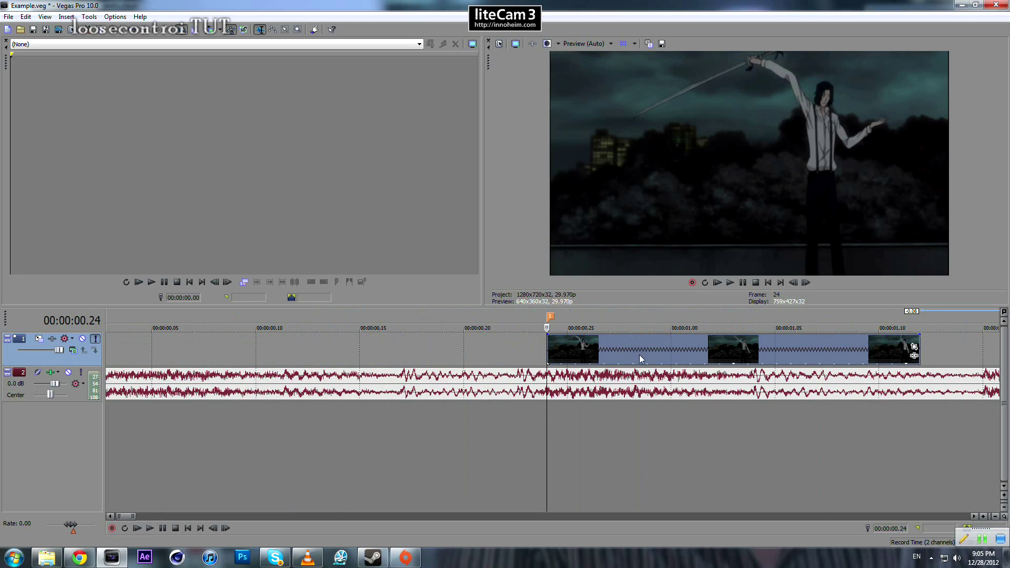
- Move the compressed clip two frames earlier to start at 00:00:00.22, and extend its beginning back to 00:00:00.00
scroll(639, 354, "down", 1)
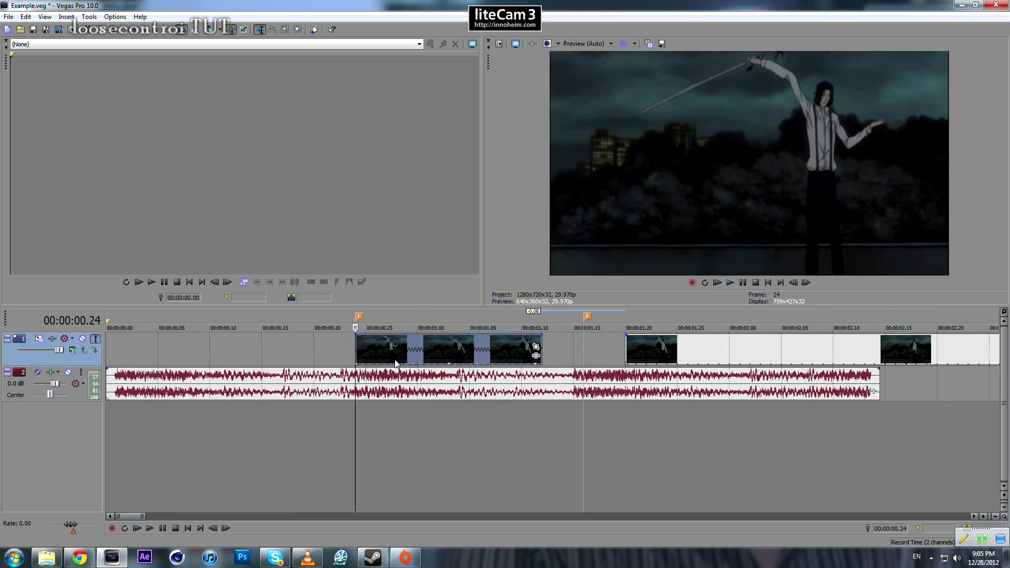
scroll(396, 363, "up", 3)
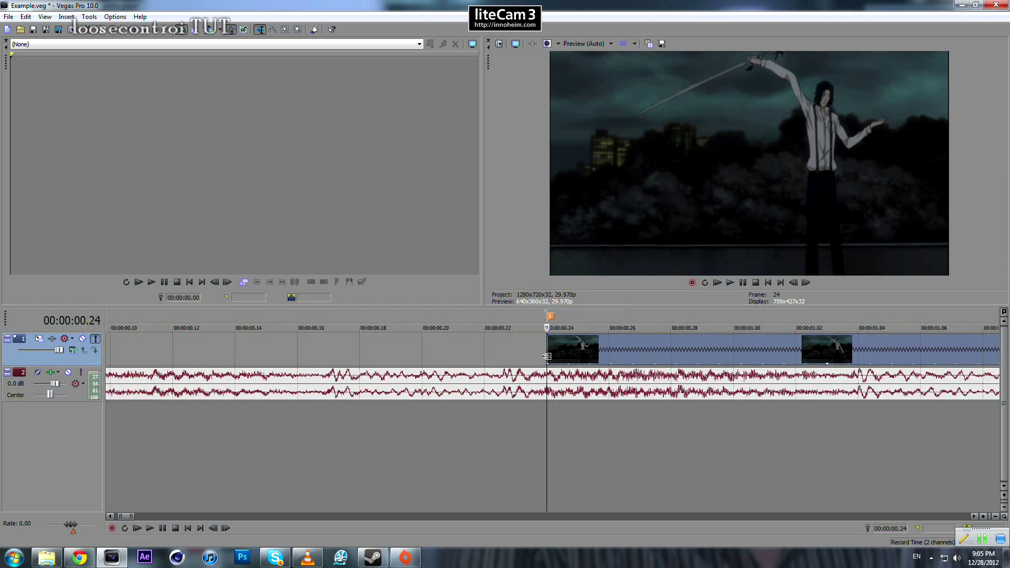
scroll(547, 357, "down", 2)
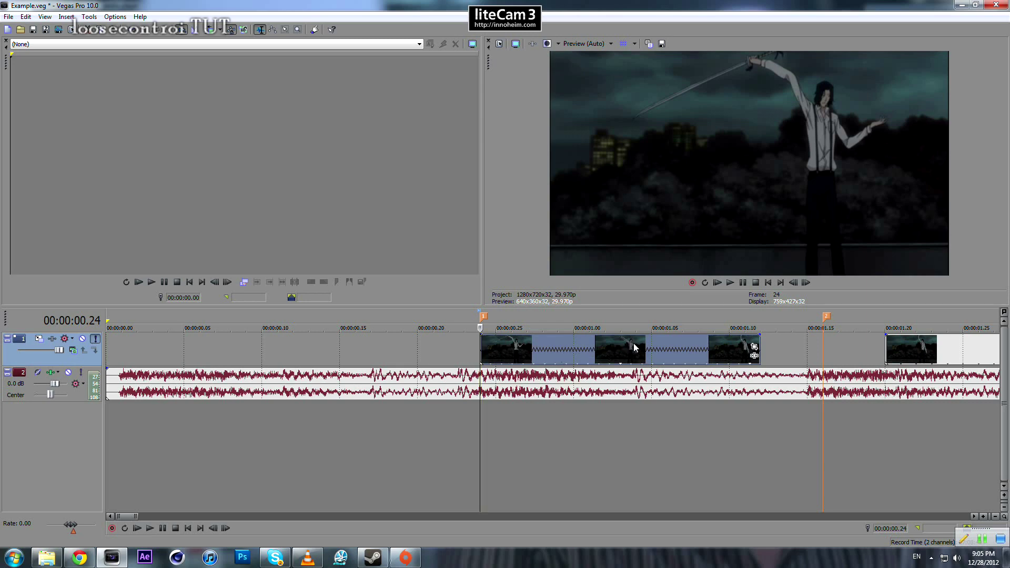
left_click_drag(634, 343, 602, 345)
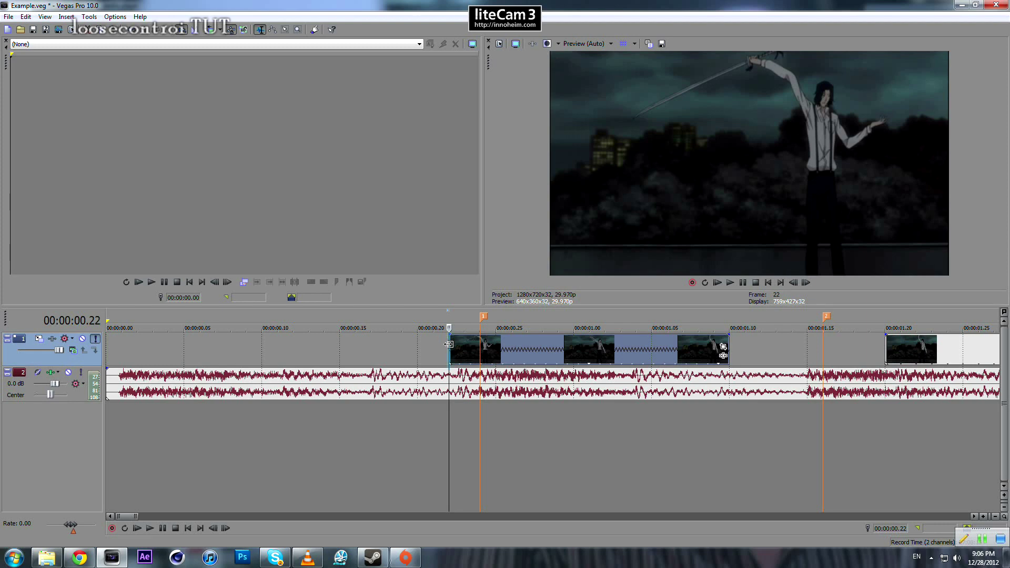
left_click_drag(448, 344, 85, 340)
- Play the timeline from the start, pause at marker 1 and examine whether the first sword swing matches the beat there
left_click(112, 388)
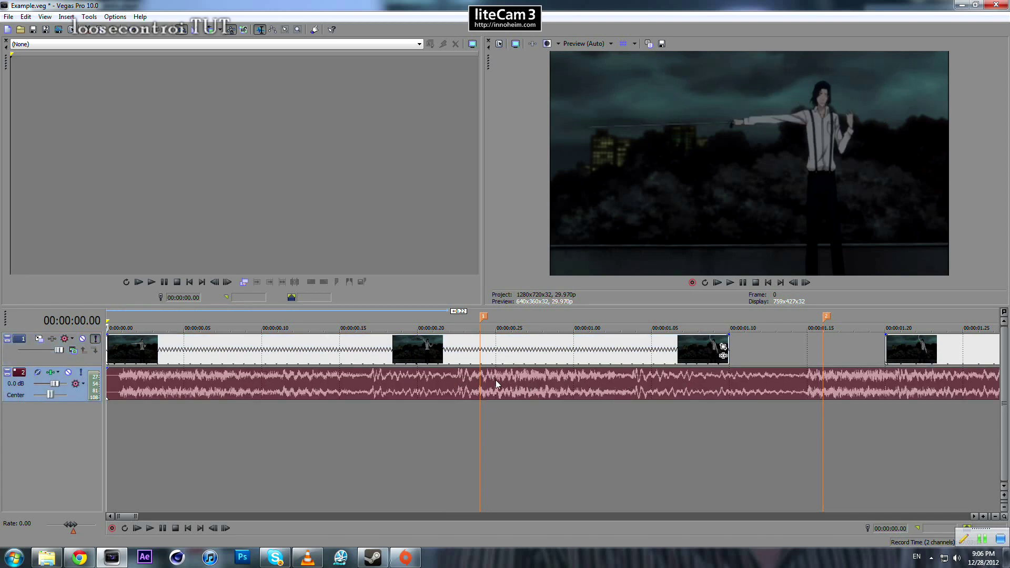
key("space")
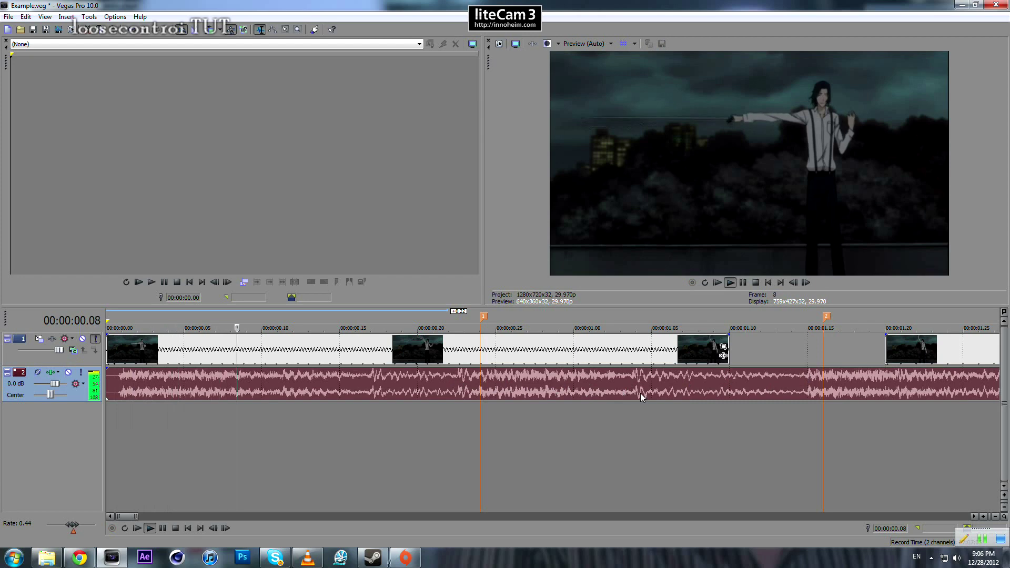
key("space")
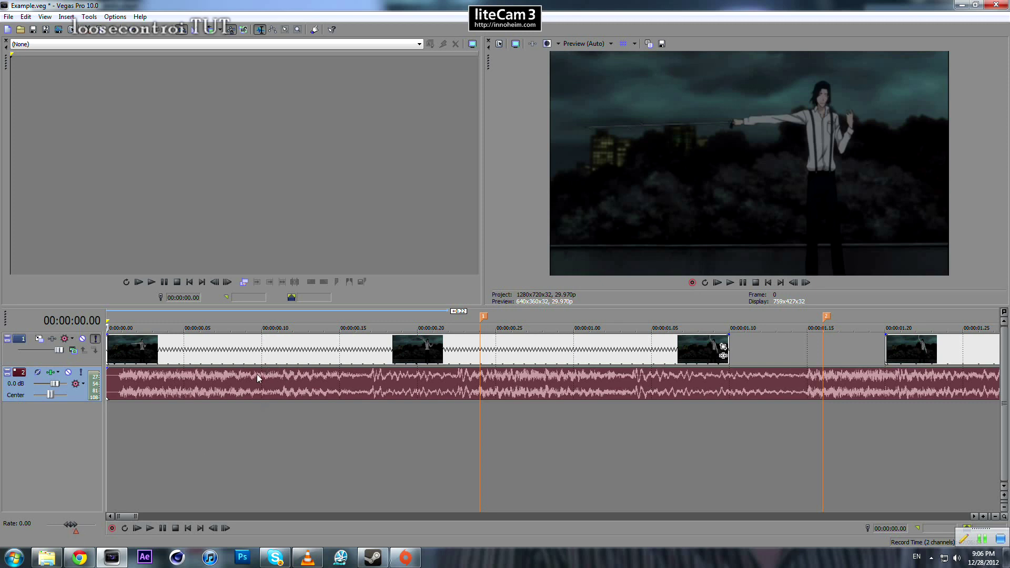
key("space")
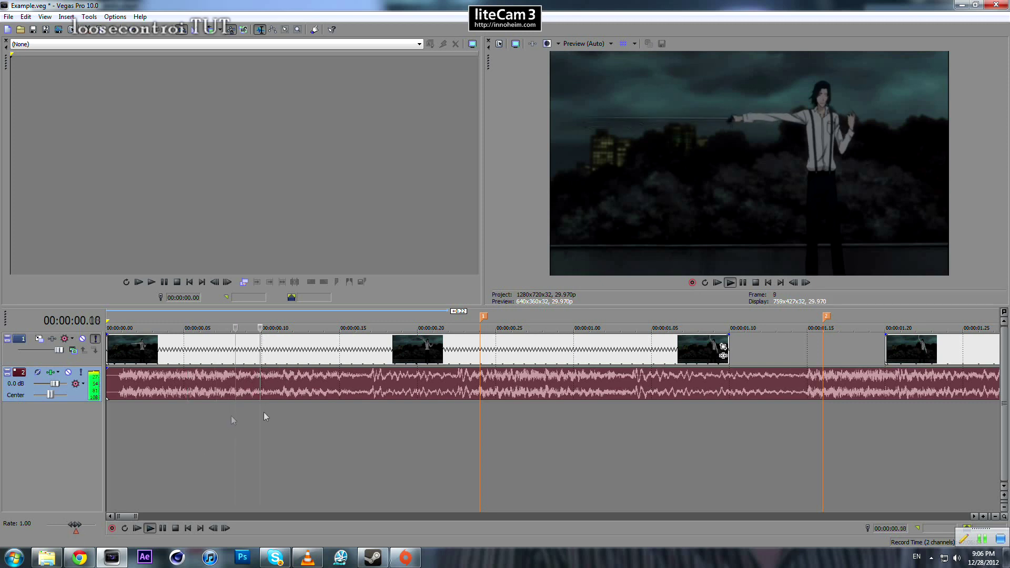
key("Return")
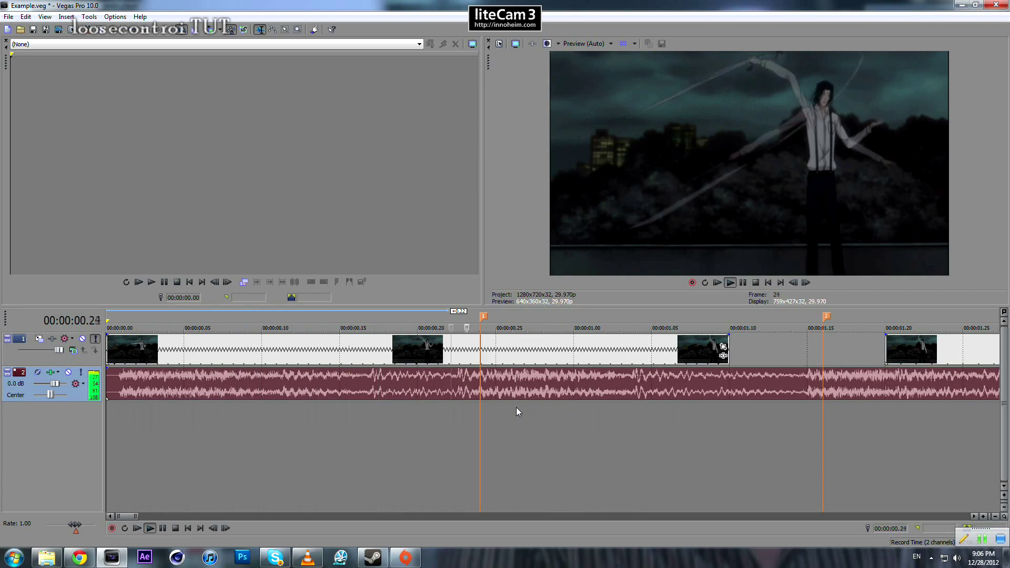
scroll(501, 386, "up", 3)
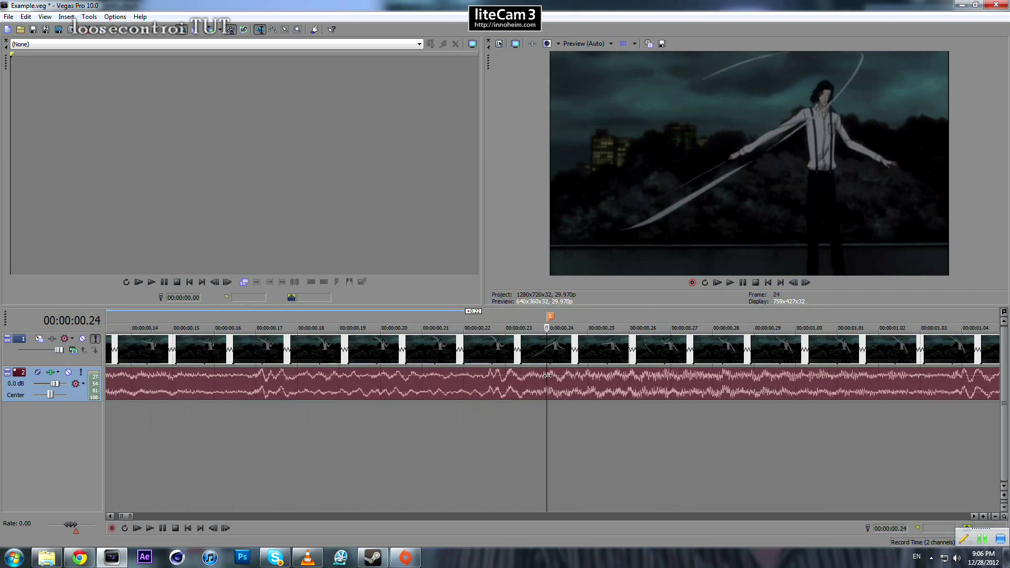
scroll(554, 376, "down", 5)
scroll(519, 383, "up", 3)
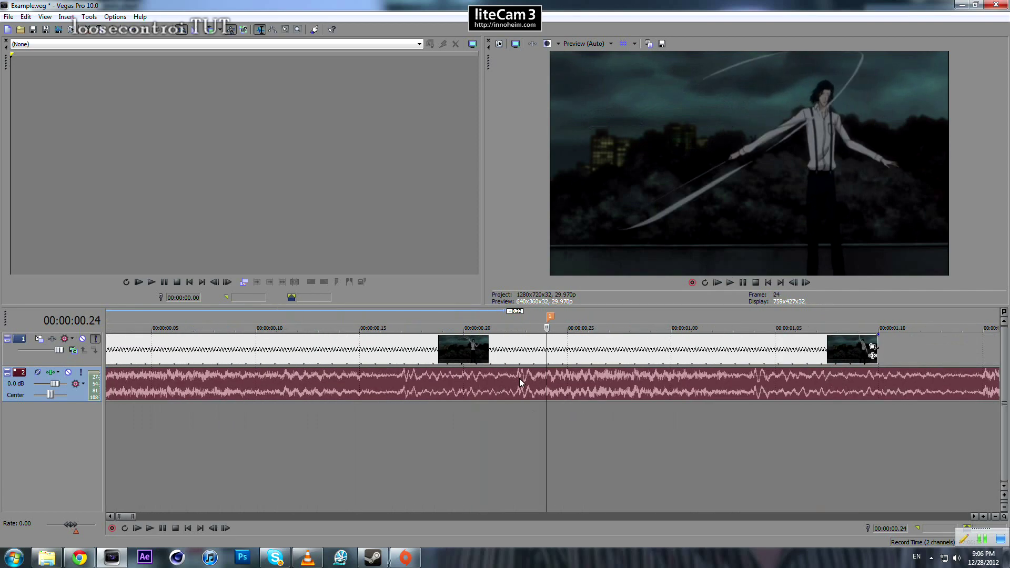
- Shift the first clip's content two frames earlier while it starts at 00:00:00.00, and lengthen its end by four frames to 00:00:01.12
scroll(519, 379, "down", 3)
left_click_drag(109, 352, 154, 345)
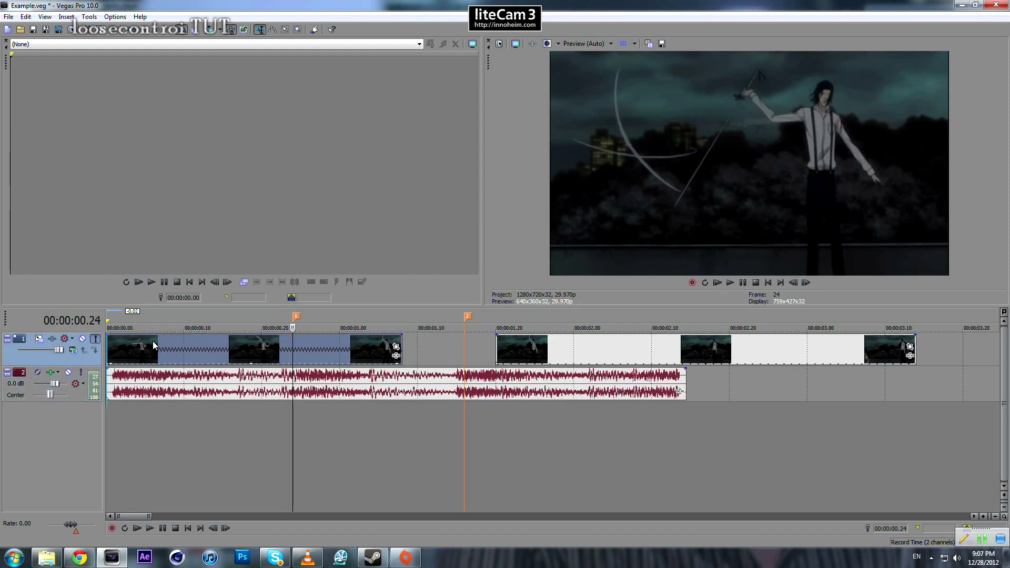
left_click_drag(401, 348, 433, 344)
- Replay the adjusted first clip from the start to check its swing against marker 1
left_click(276, 386)
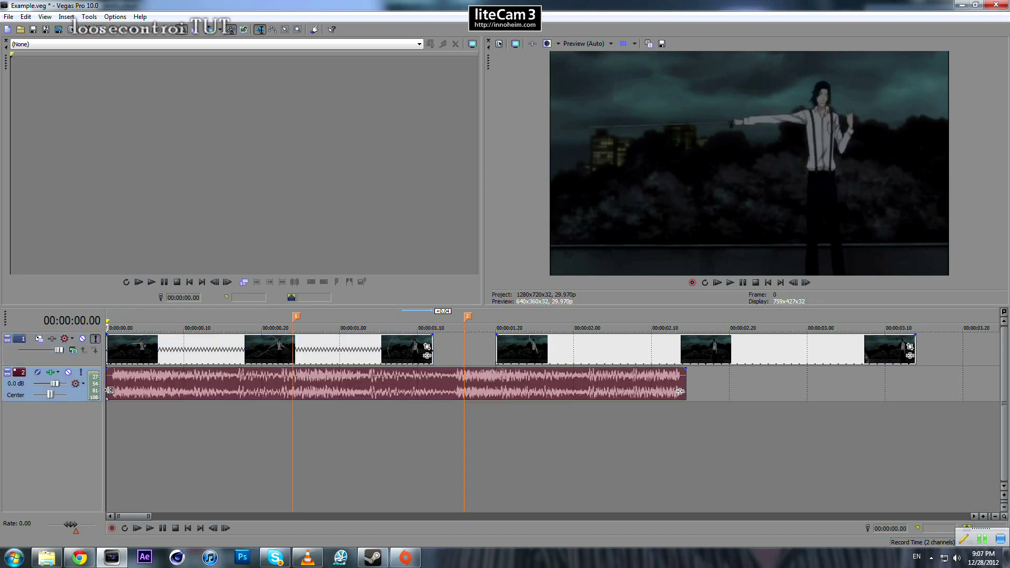
key("space")
key("space")
left_click(238, 386)
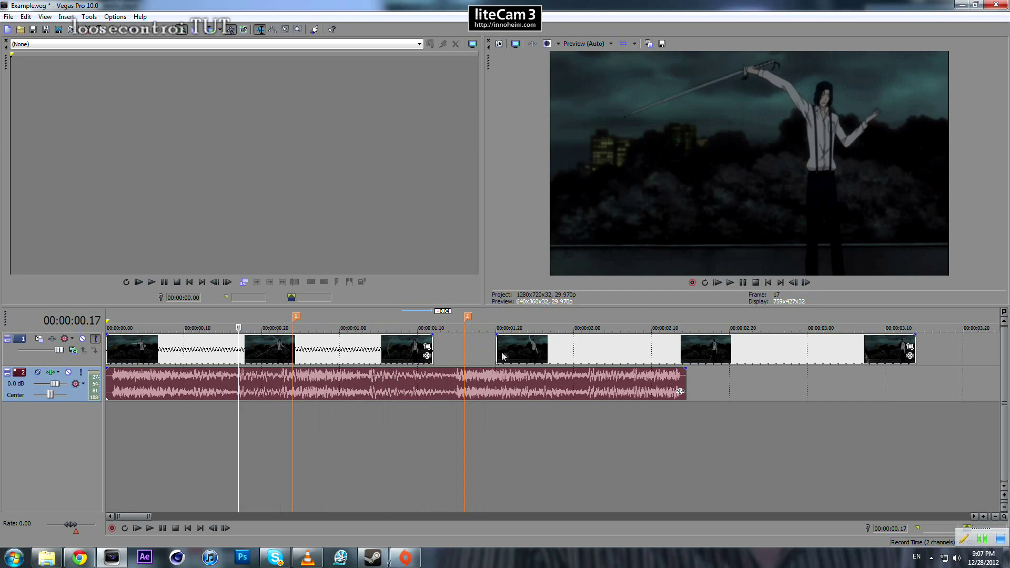
- Move the second video clip eight frames earlier, directly against the first clip's end at 00:00:01.12, and check its swing near marker 2
left_click_drag(525, 348, 462, 346)
left_click(401, 393)
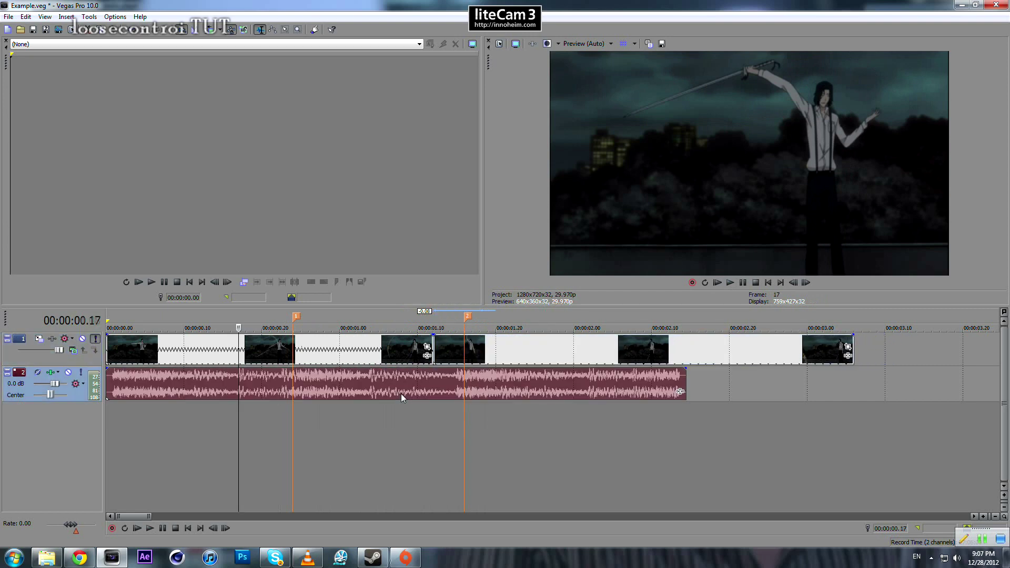
left_click(450, 351)
scroll(513, 351, "up", 1)
scroll(561, 353, "down", 3)
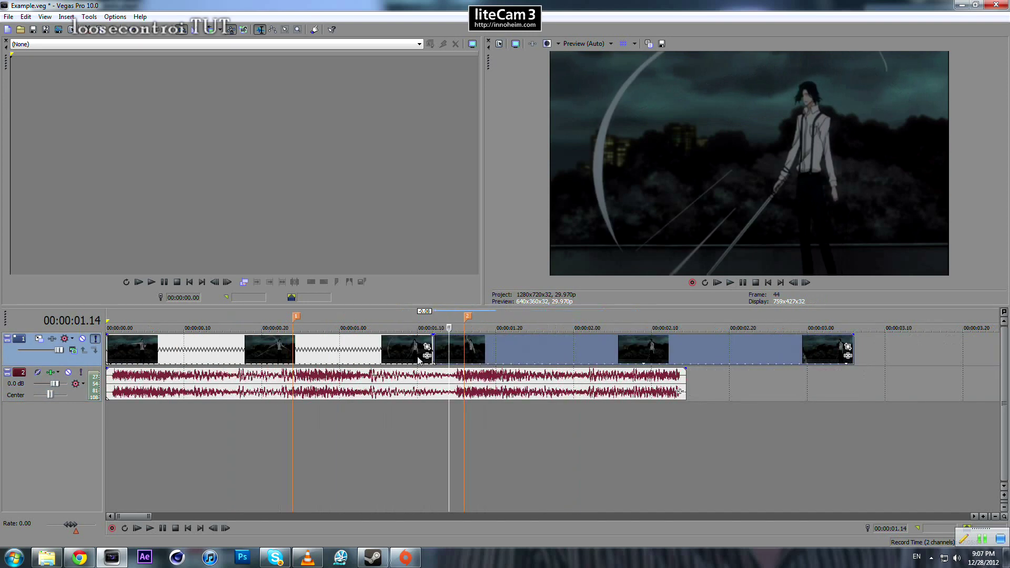
- Play both joined clips from 00:00:00.00 to check the two sword swings against the beats
left_click(108, 393)
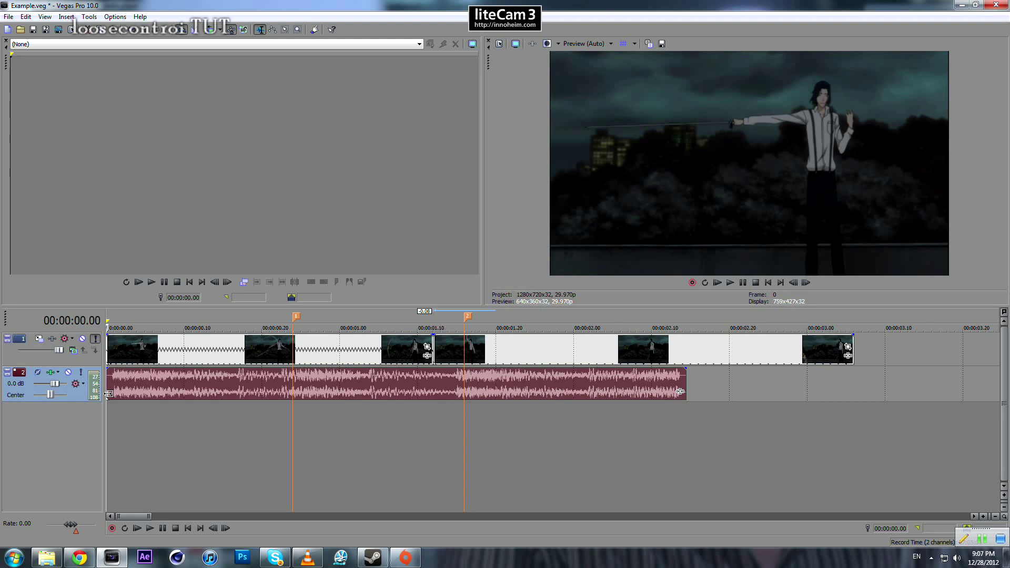
key("space")
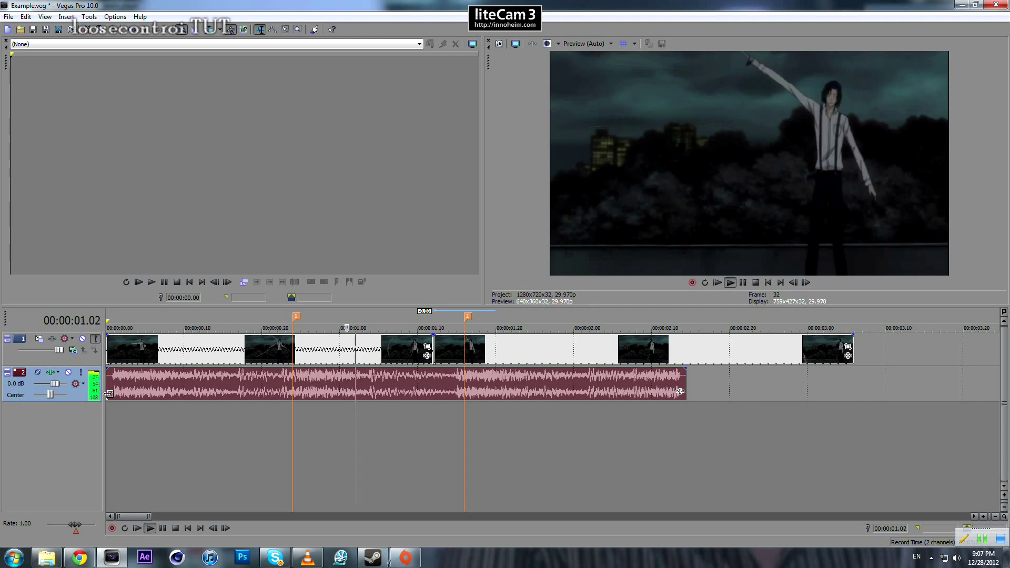
key("space")
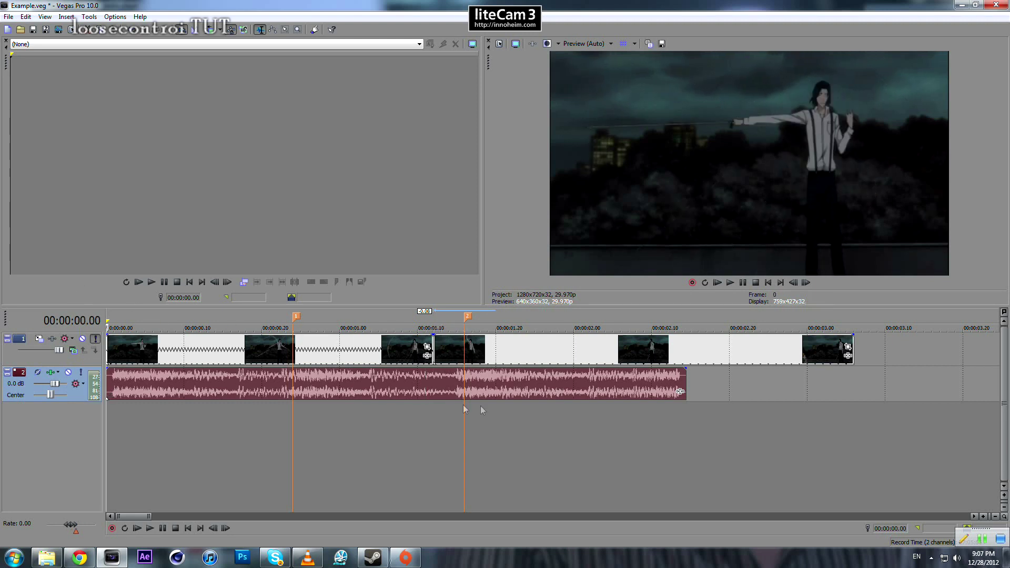
- Replay the two joined clips from the start to check both sword swings against the beats
left_click(433, 383)
key("space")
key("space")
left_click(107, 388)
key("space")
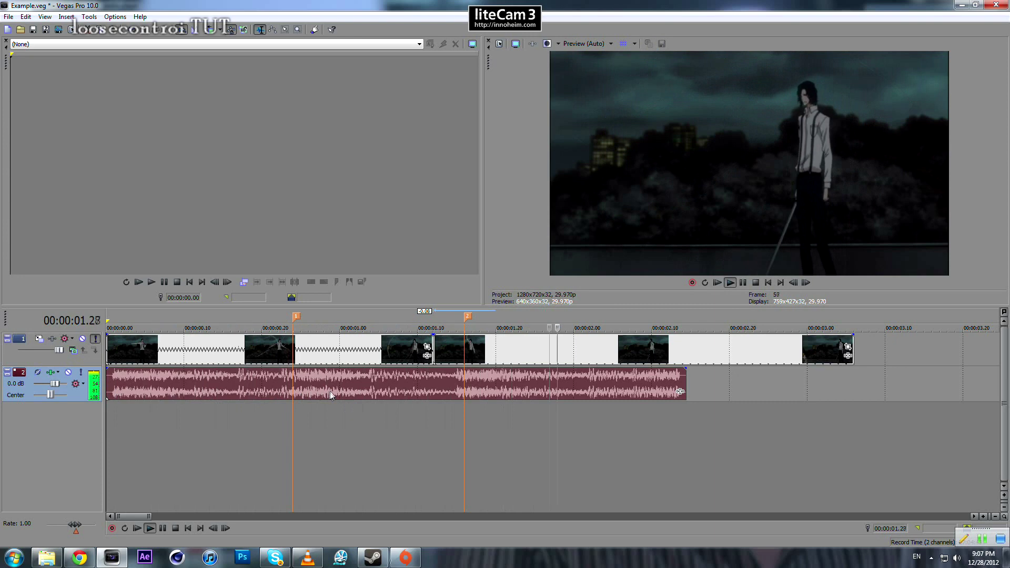
key("space")
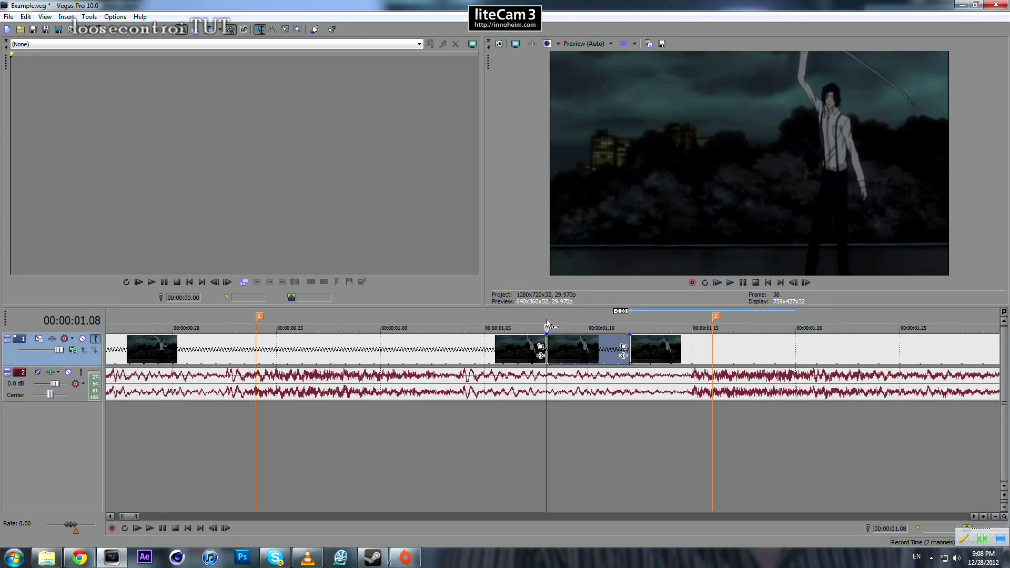
- Cut the first clip's last four frames from 00:00:01.08, and move the second clip four frames earlier against the new end
left_click_drag(547, 320, 588, 331)
left_click(593, 349)
key("Delete")
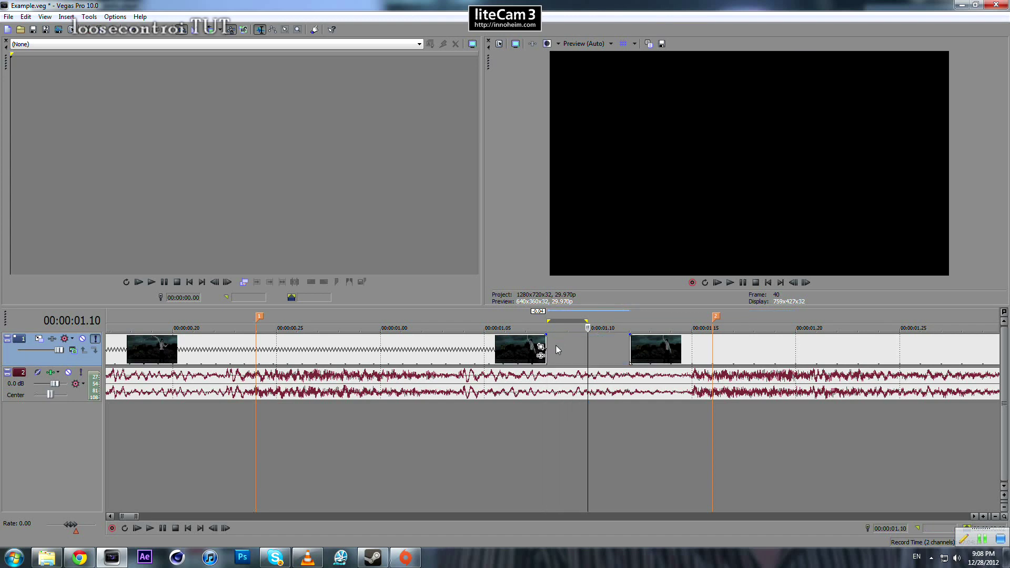
left_click_drag(652, 347, 569, 348)
- Step through the frames around the join at 00:00:01.08, and play from 00:00:01.01 to check the second swing
left_click(518, 348)
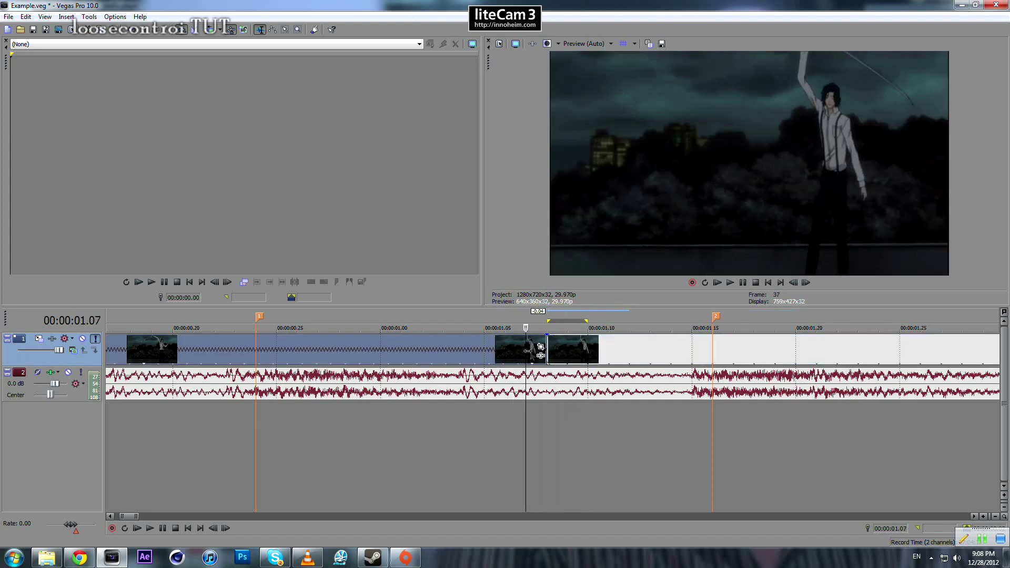
key("Right")
key("Right")
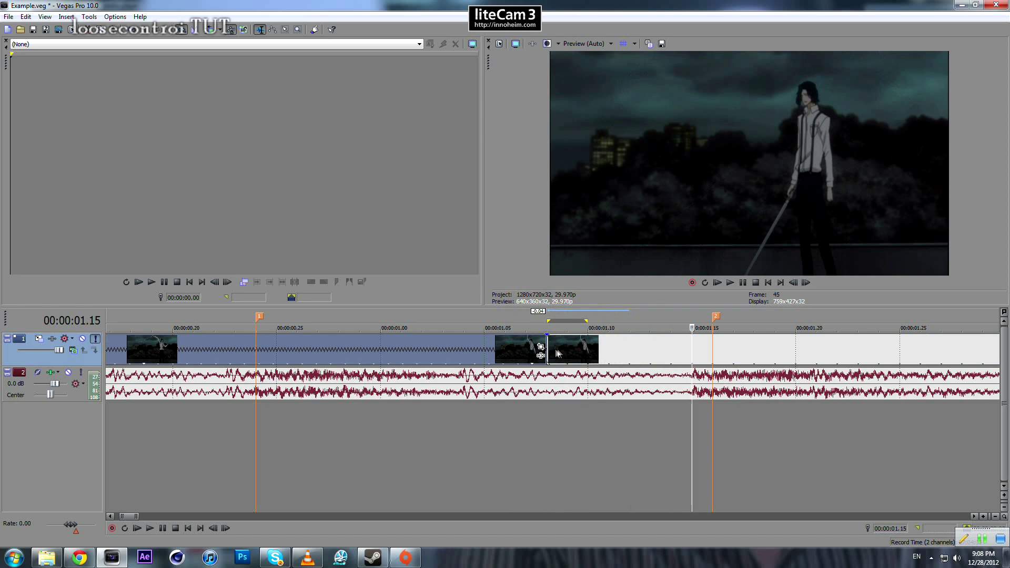
scroll(528, 373, "down", 5)
left_click(268, 387)
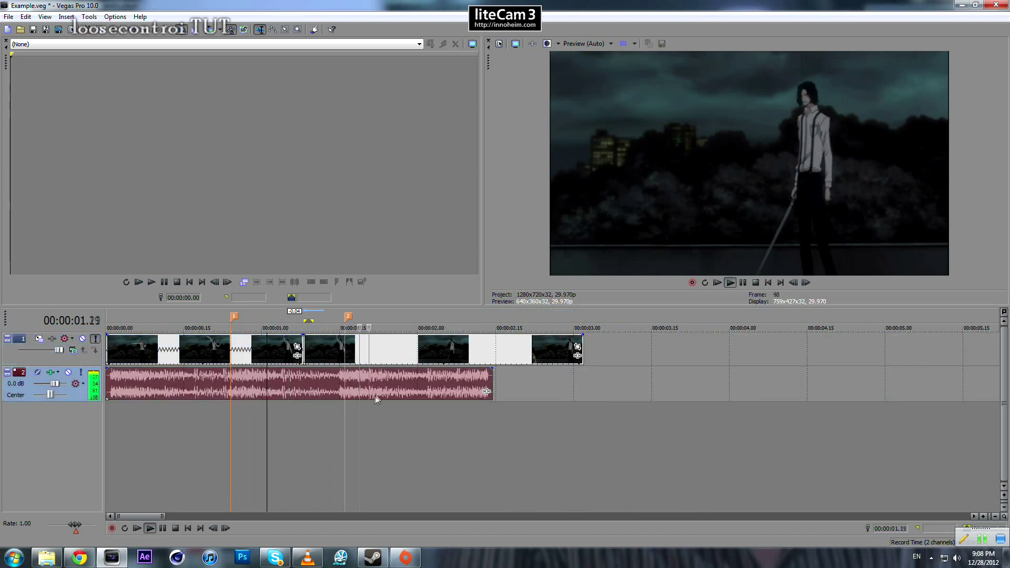
key("space")
key("space")
- Move the second video clip two frames later so that it starts at 00:00:01.10
scroll(633, 371, "up", 5)
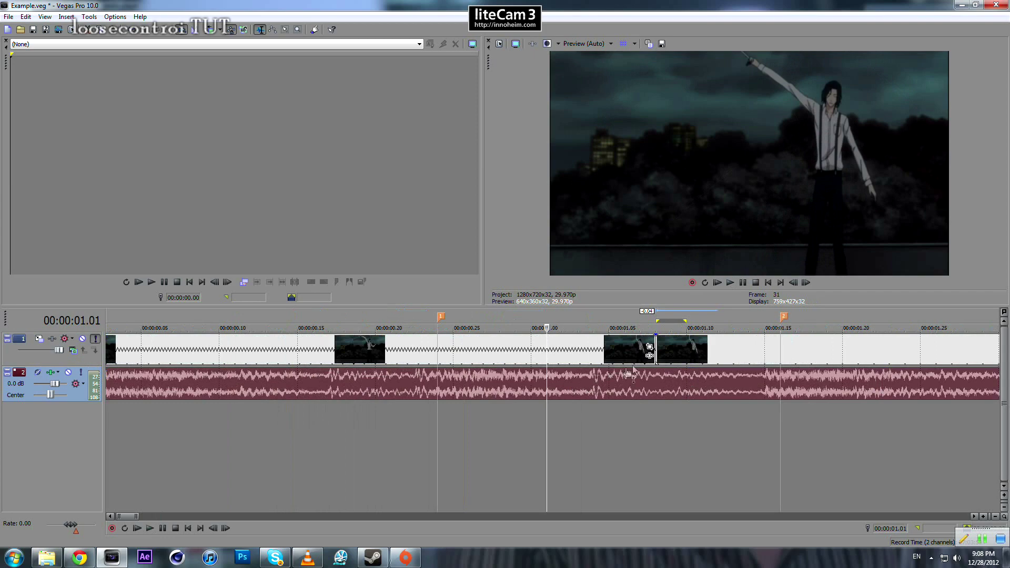
left_click(663, 355)
scroll(660, 360, "up", 5)
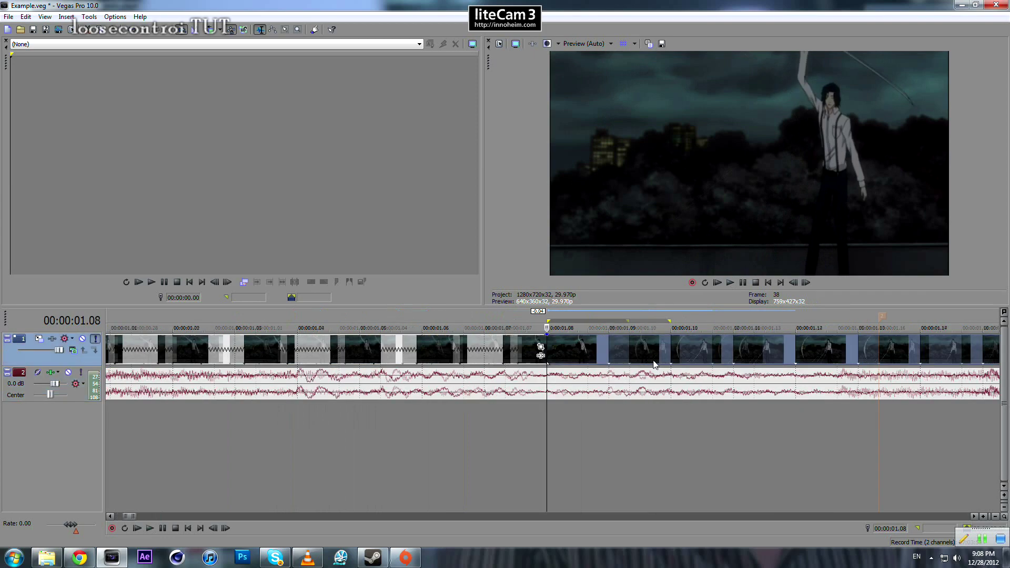
scroll(630, 366, "down", 4)
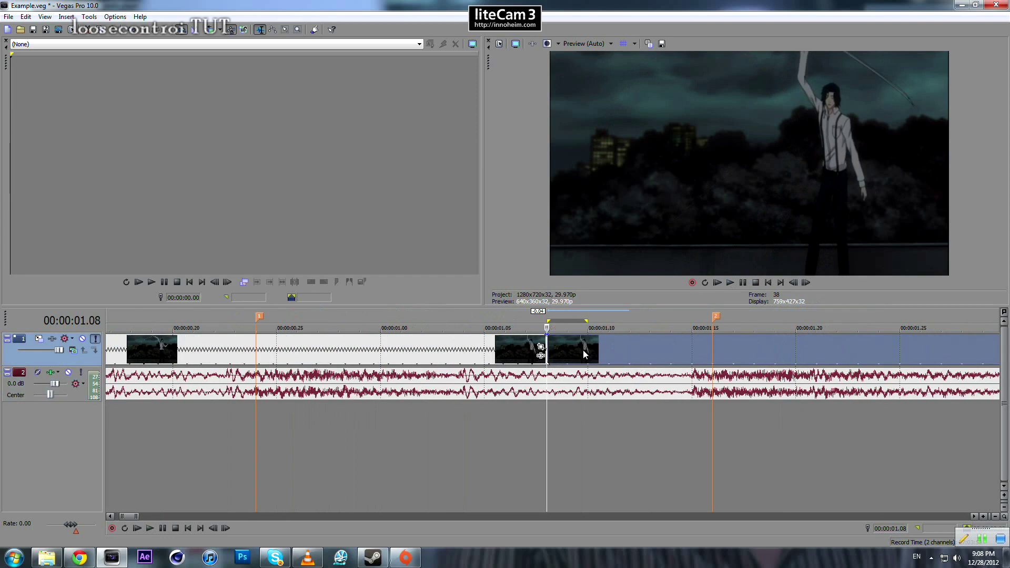
left_click_drag(583, 349, 616, 355)
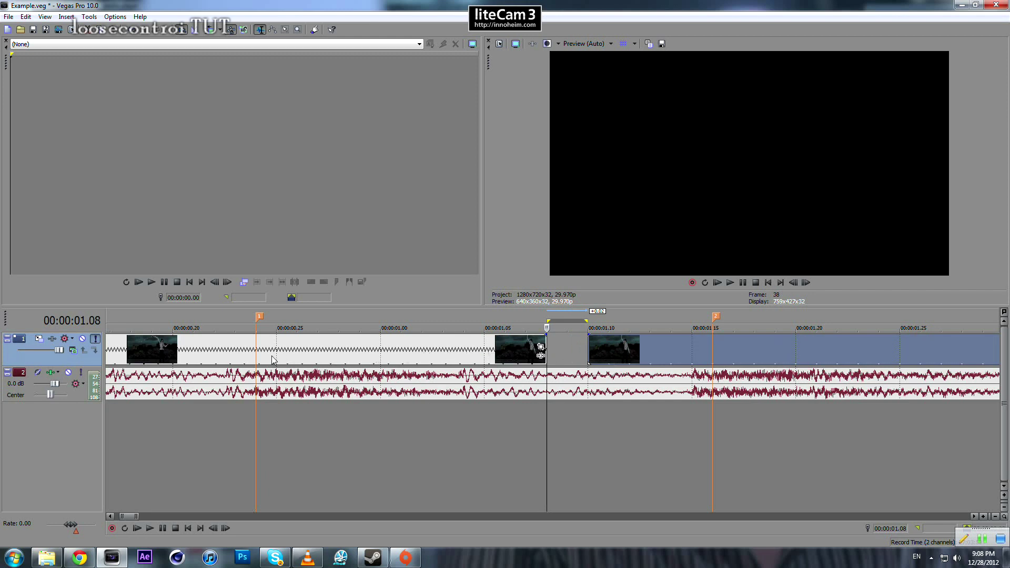
- Split the first clip at 00:00:01.02 and stretch the piece after the split to 00:00:01.10, closing the gap
left_click(423, 349)
key("s")
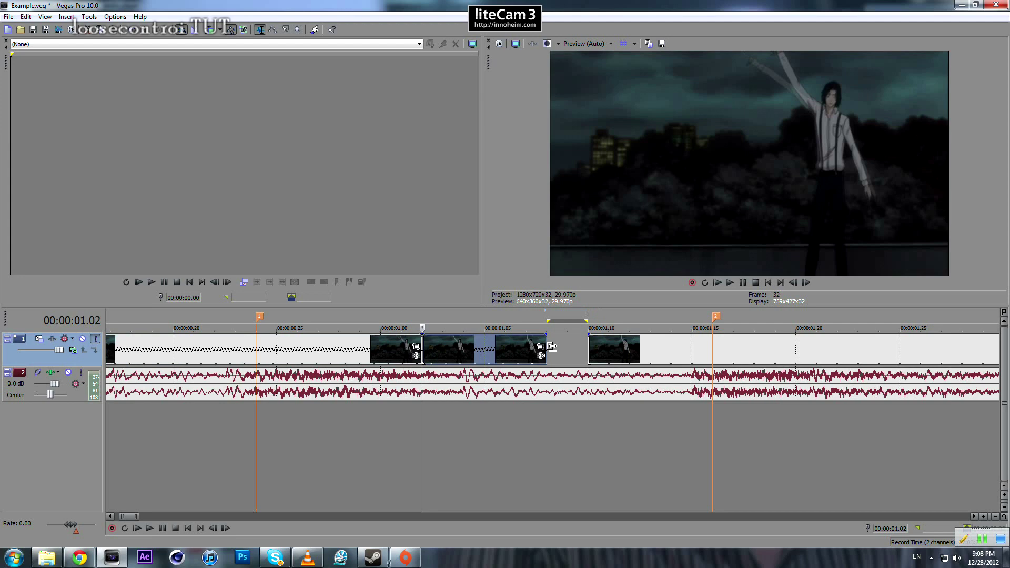
left_click_drag(554, 347, 579, 349)
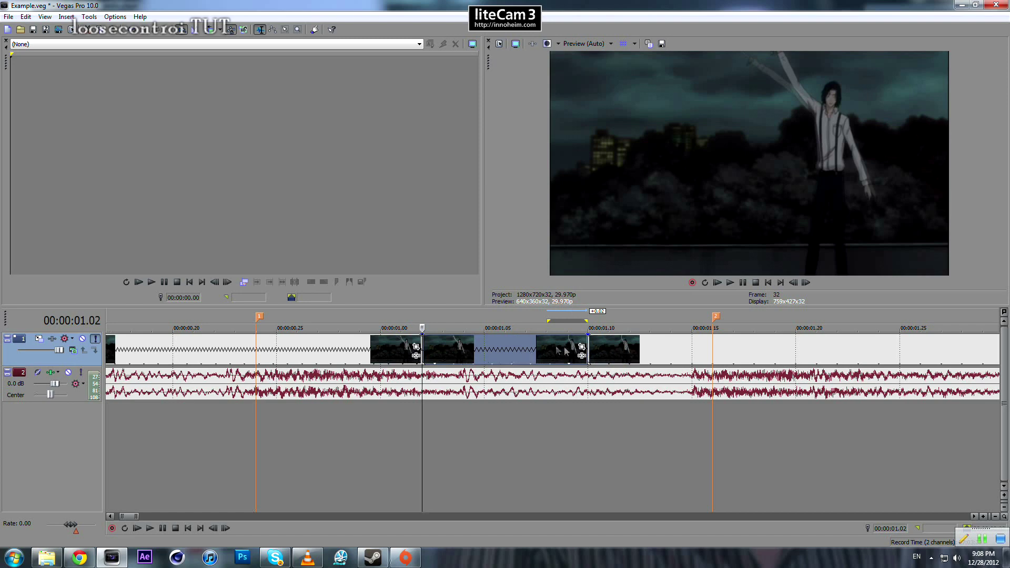
- Check the join at 00:00:01.10, and play the clips from 00:00:00.05 to check both swings against the markers
left_click(589, 388)
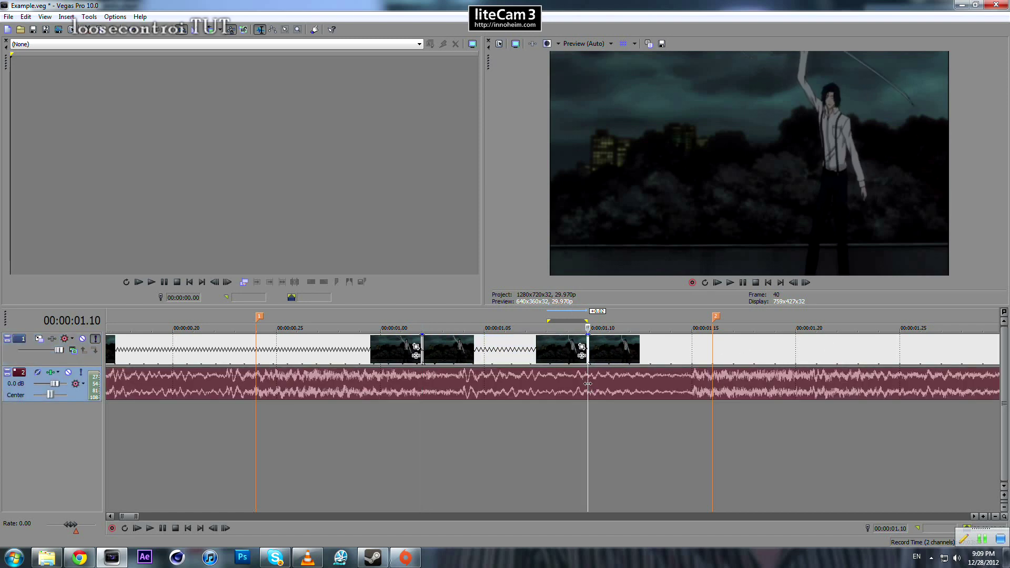
scroll(316, 424, "down", 10)
left_click(121, 405)
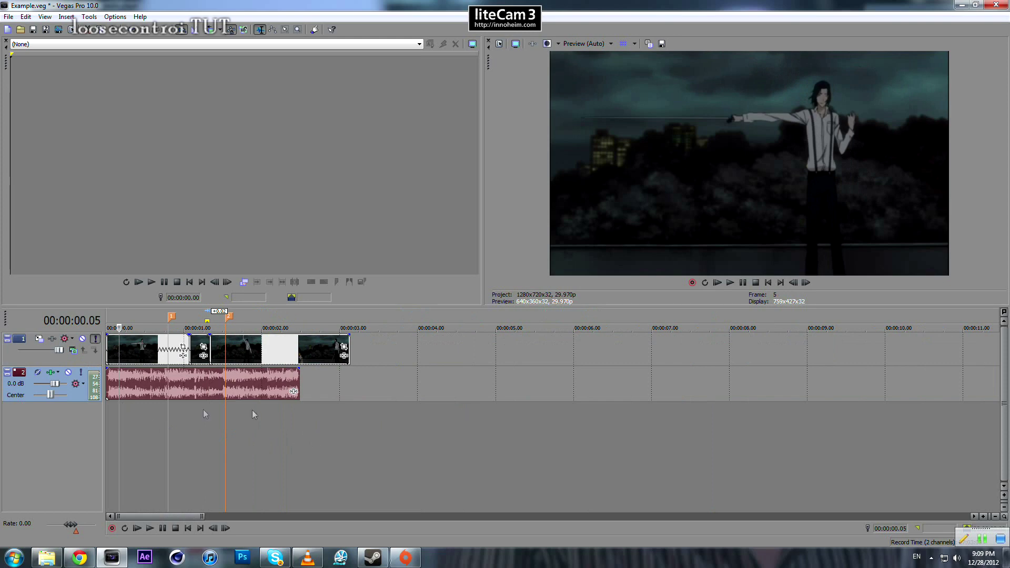
key("space")
key("space")
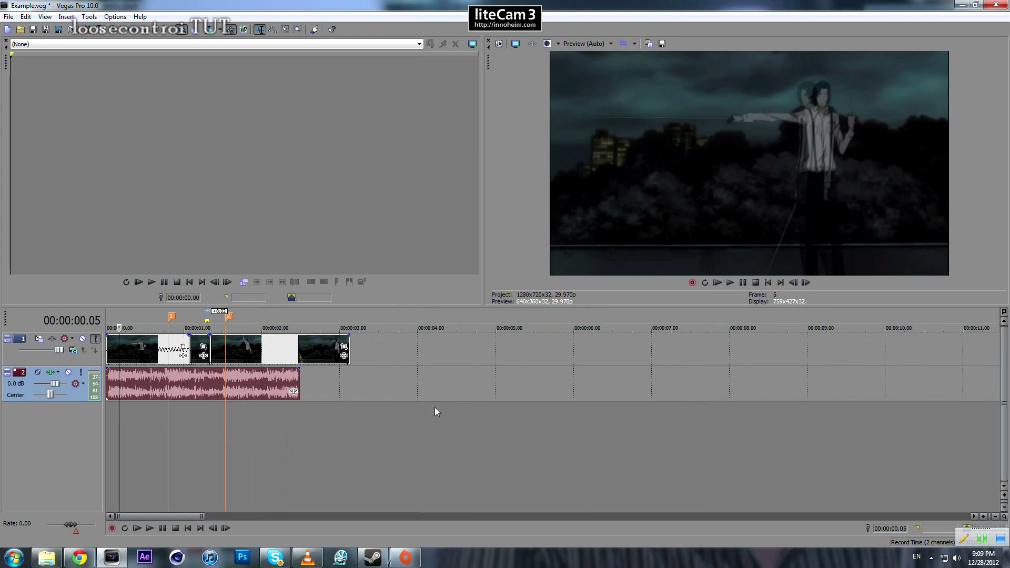
scroll(526, 405, "up", 4)
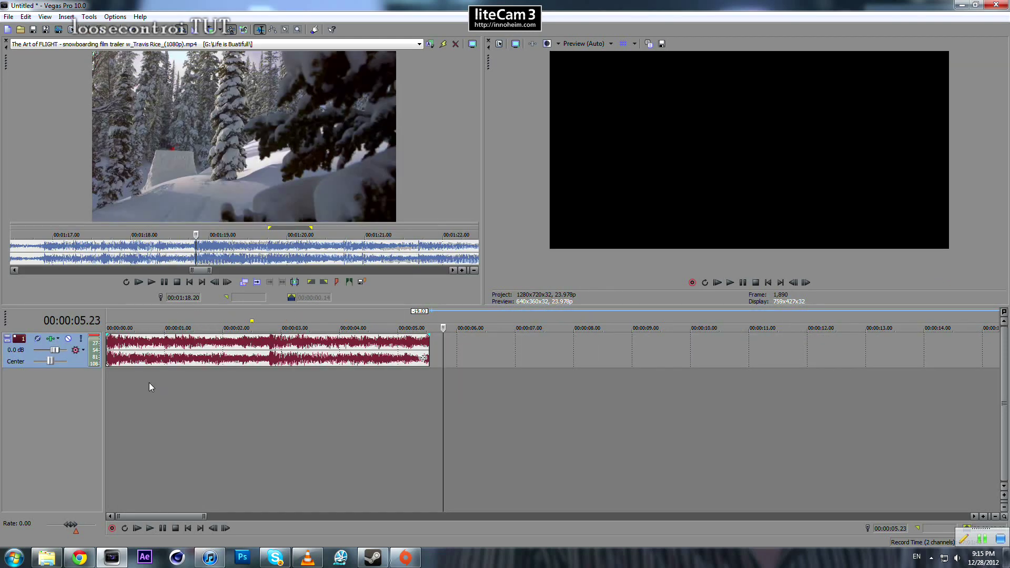
left_click(132, 349)
- Play the new project's audio from the start to locate its strong beat
scroll(132, 350, "up", 3)
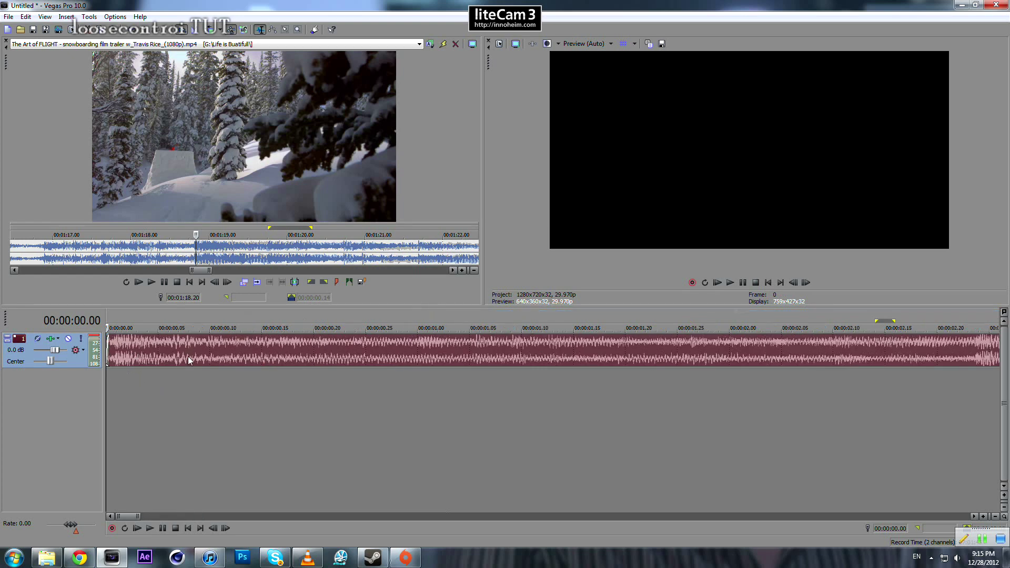
scroll(191, 356, "down", 4)
scroll(210, 347, "up", 5)
scroll(274, 362, "down", 4)
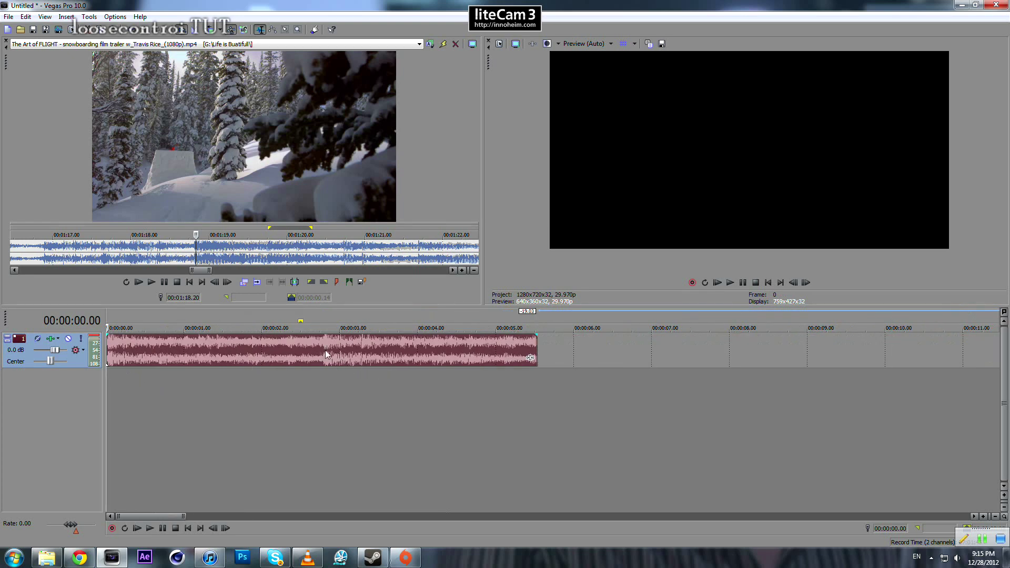
key("space")
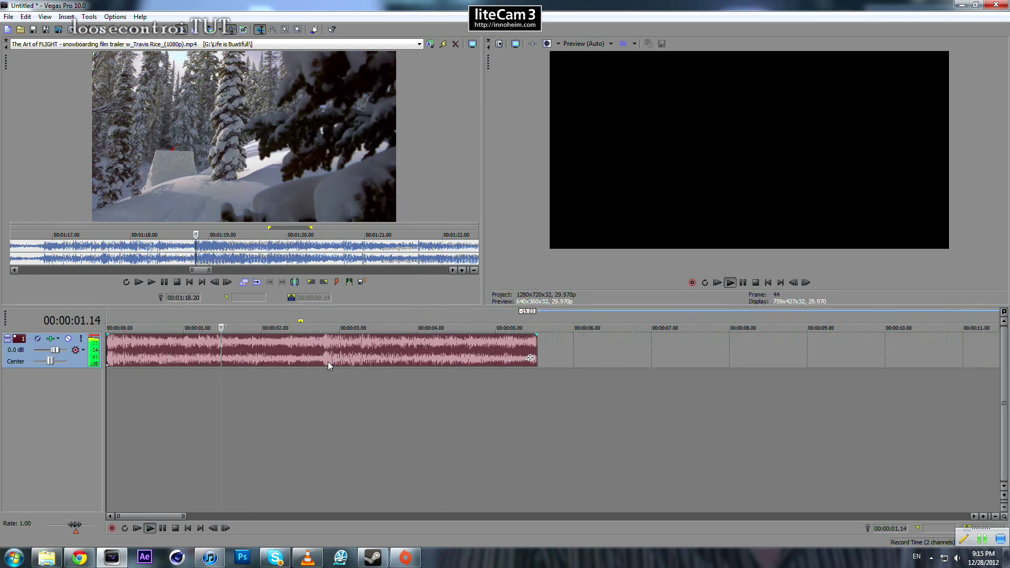
key("Return")
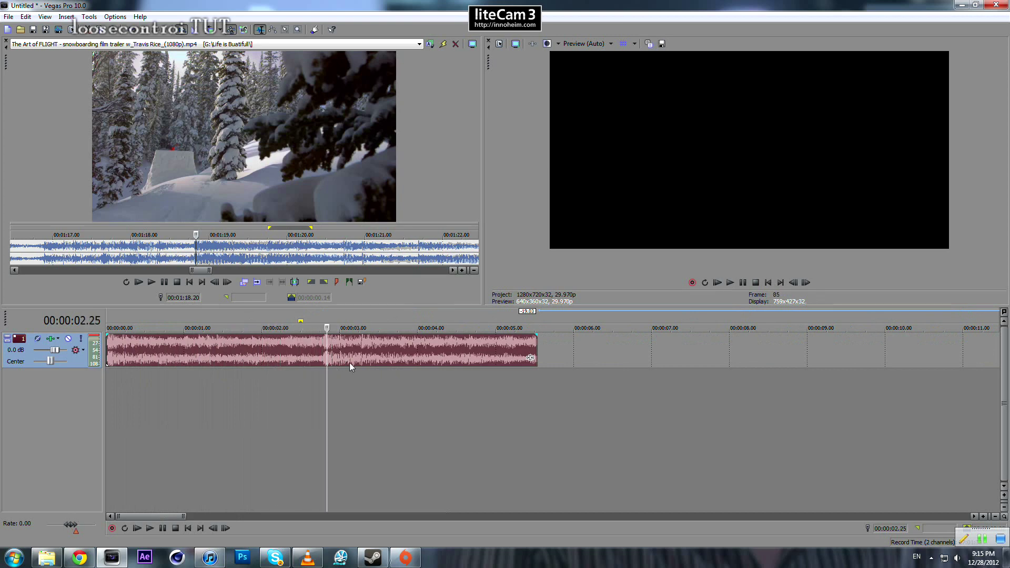
- Replay the audio slowly from 00:00:02.12 and add a marker on the beat at 00:00:02.25
scroll(350, 363, "up", 4)
left_click(437, 361)
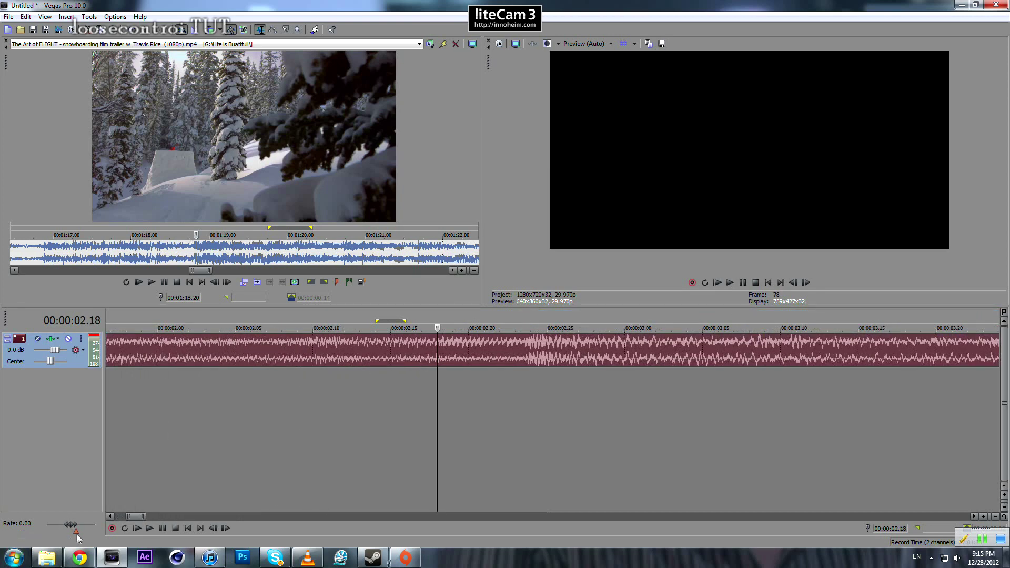
left_click(344, 375)
key("space")
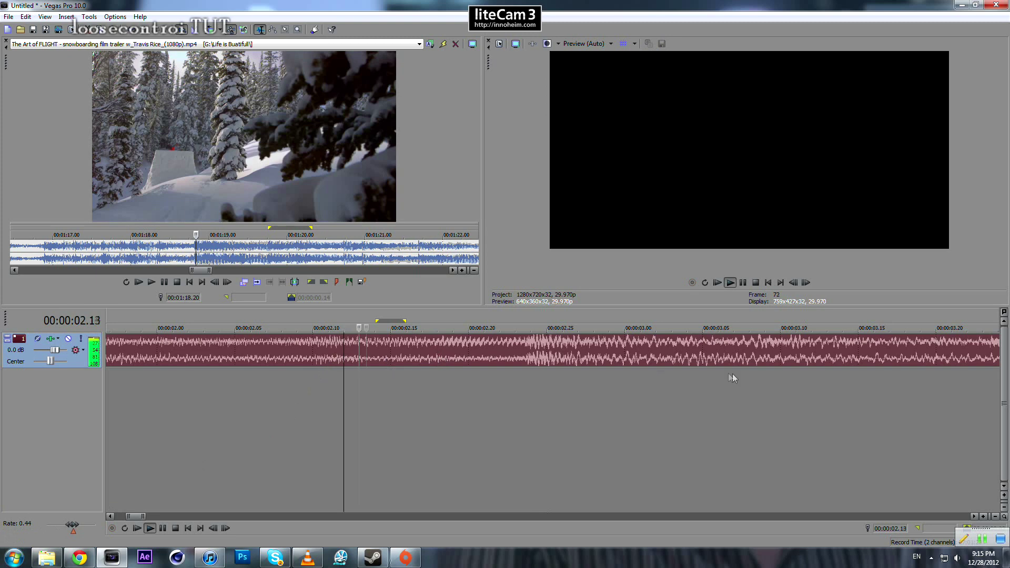
key("space")
left_click(537, 360)
left_click(541, 360)
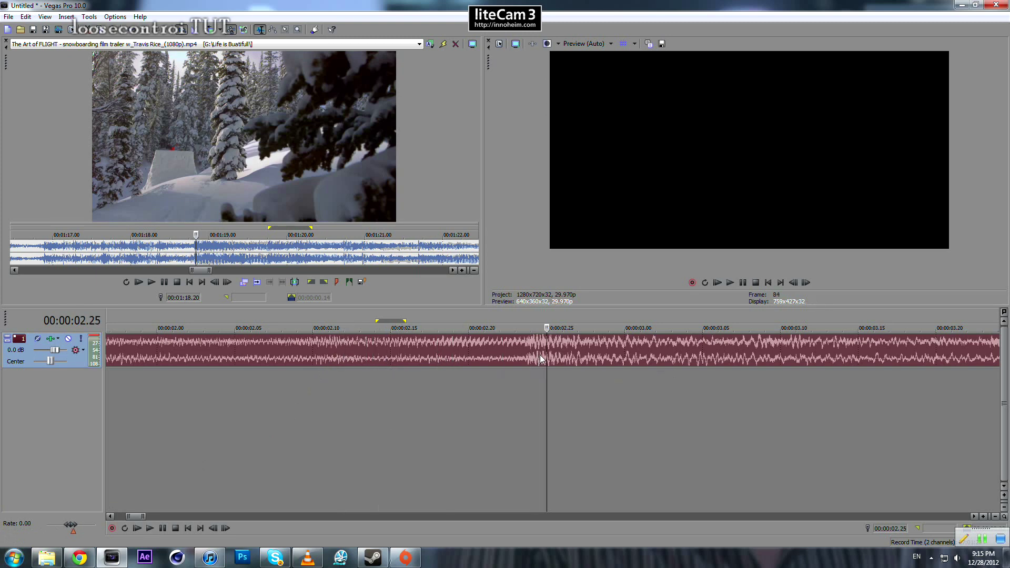
key("m")
key("Return")
- Place the snowboarding trailer's range from 00:01:18.21 to 00:01:21.03 as video above the audio, starting at 00:00:02.10
left_click(482, 365)
scroll(478, 365, "down", 5)
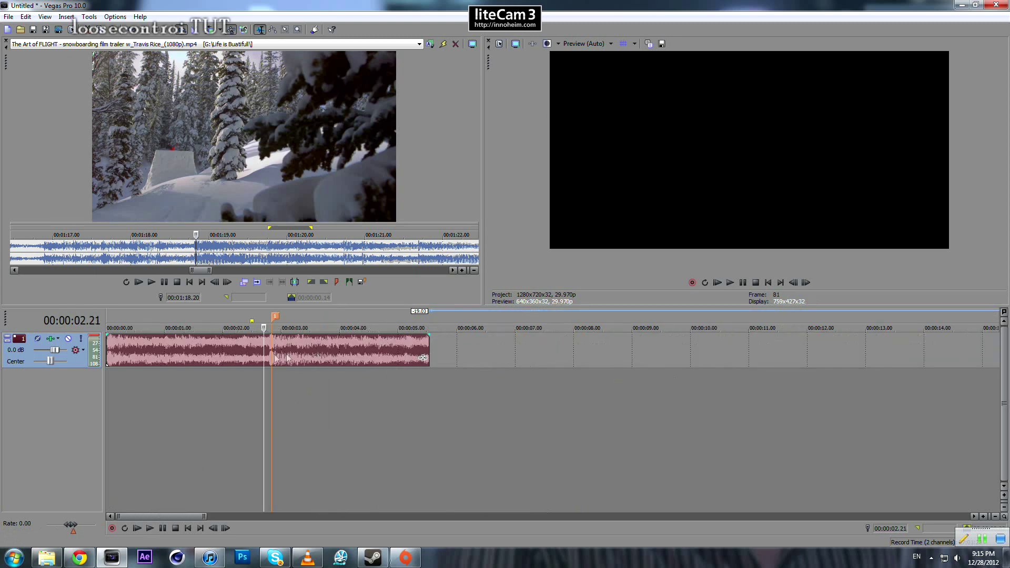
left_click_drag(199, 252, 374, 238)
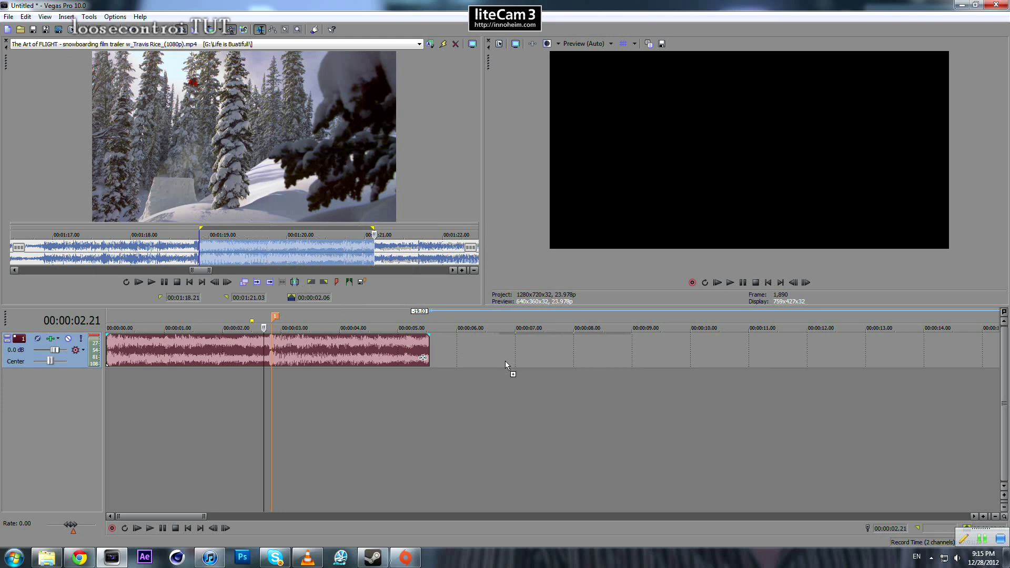
left_click_drag(473, 351, 273, 362)
scroll(485, 350, "up", 5)
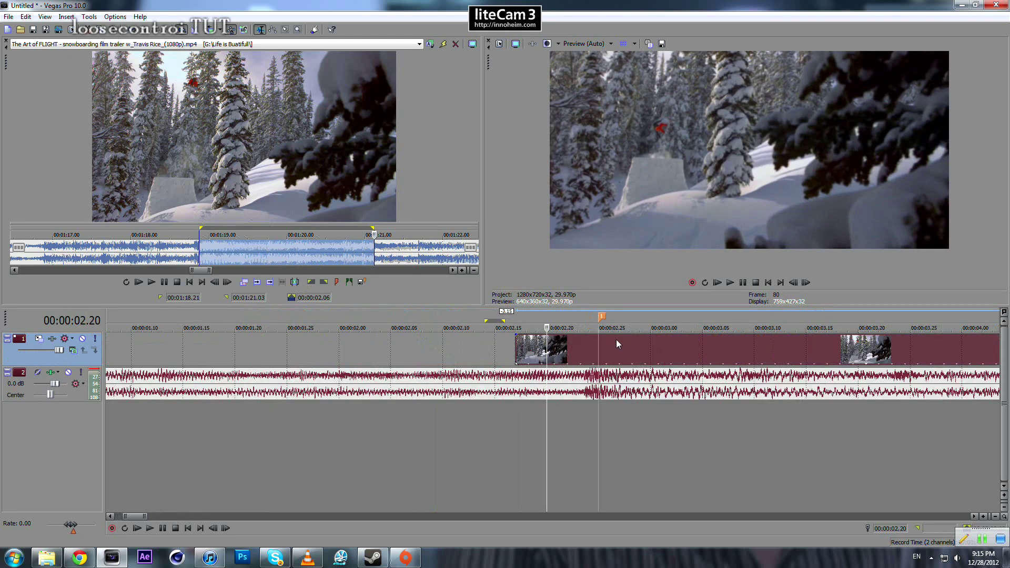
left_click_drag(657, 346, 588, 349)
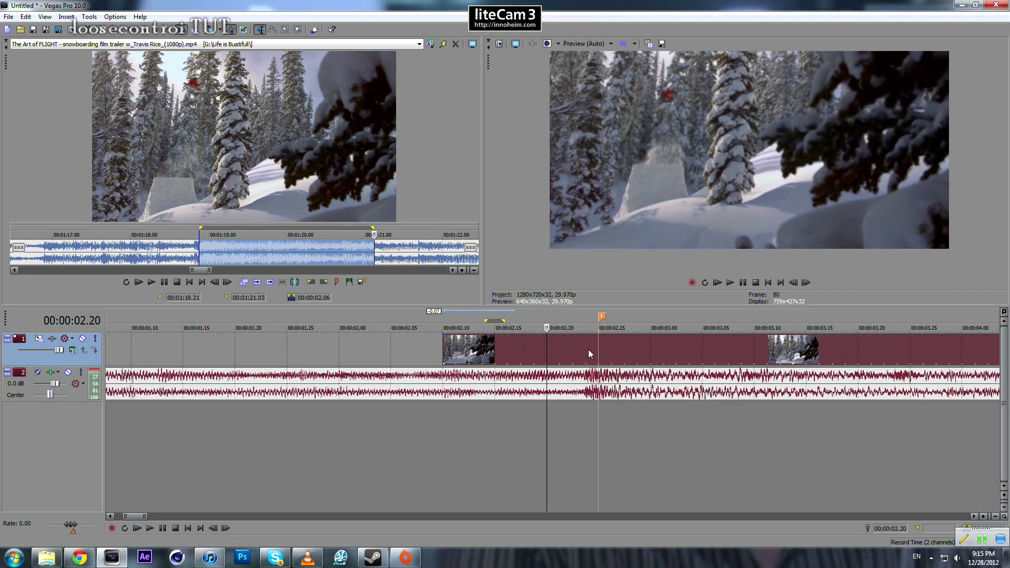
- Step through the snowboarding clip's frames from the marker at 00:00:02.25 to examine the jump
left_click(598, 347)
scroll(632, 338, "up", 3)
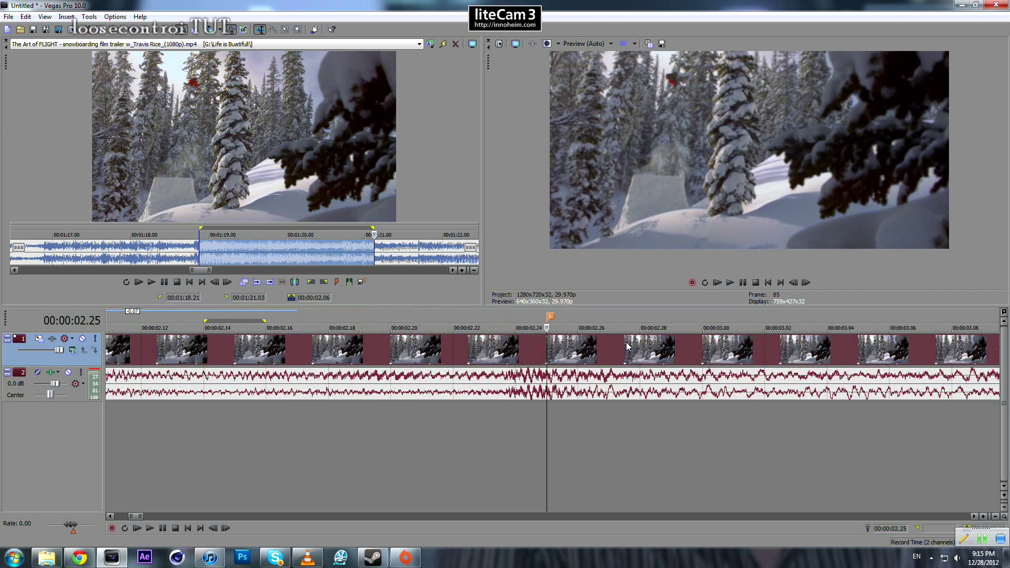
left_click(627, 352)
key("Right")
key("Right")
key("Right")
key("Right")
key("Right")
key("Right")
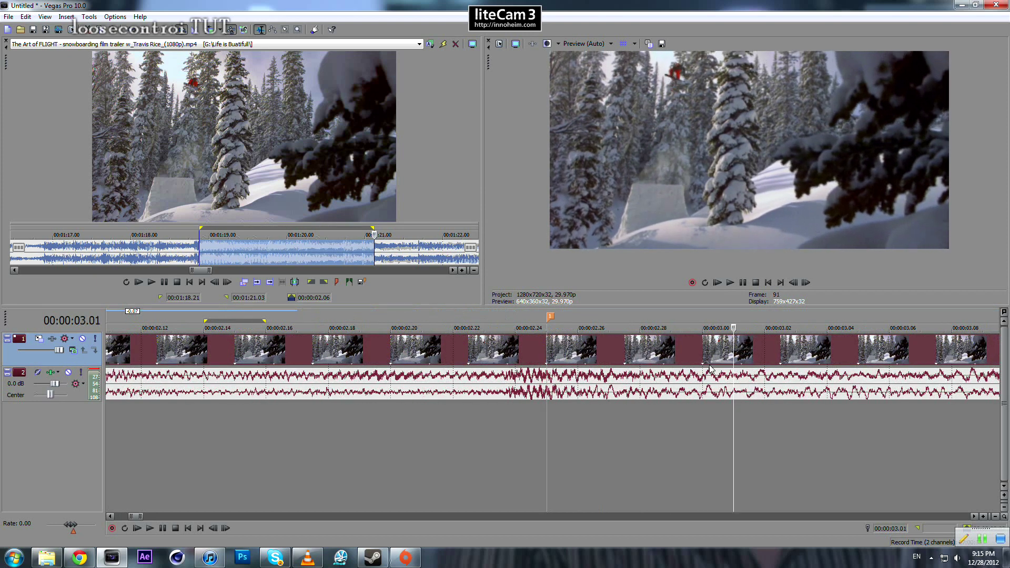
scroll(708, 368, "down", 1)
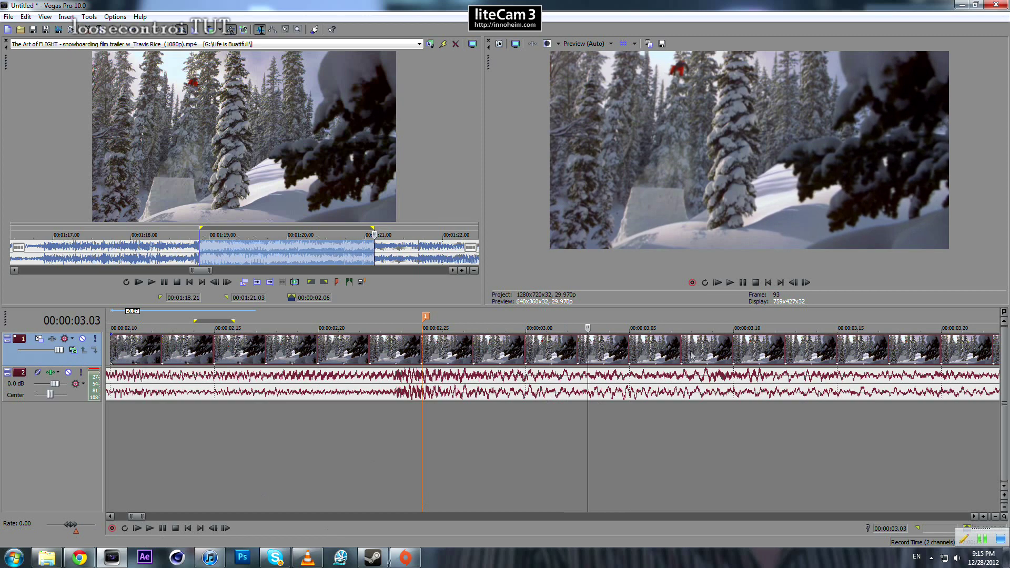
- Compare the snowboarder's pose frame by frame between 00:00:02.29 and 00:00:03.03
scroll(688, 356, "up", 2)
scroll(687, 354, "up", 2)
key("Left")
key("Left")
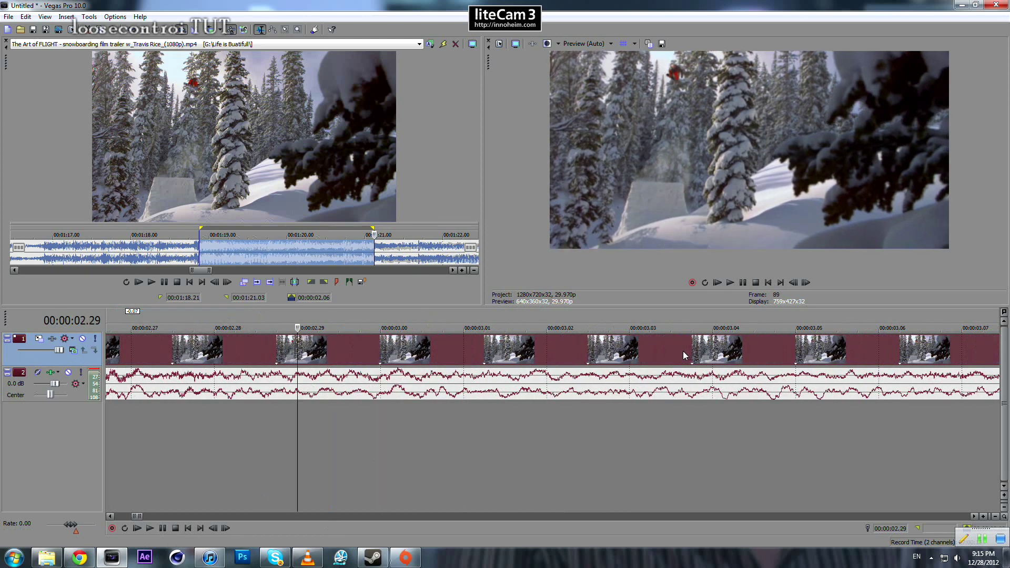
key("Right")
key("Right")
key("Right")
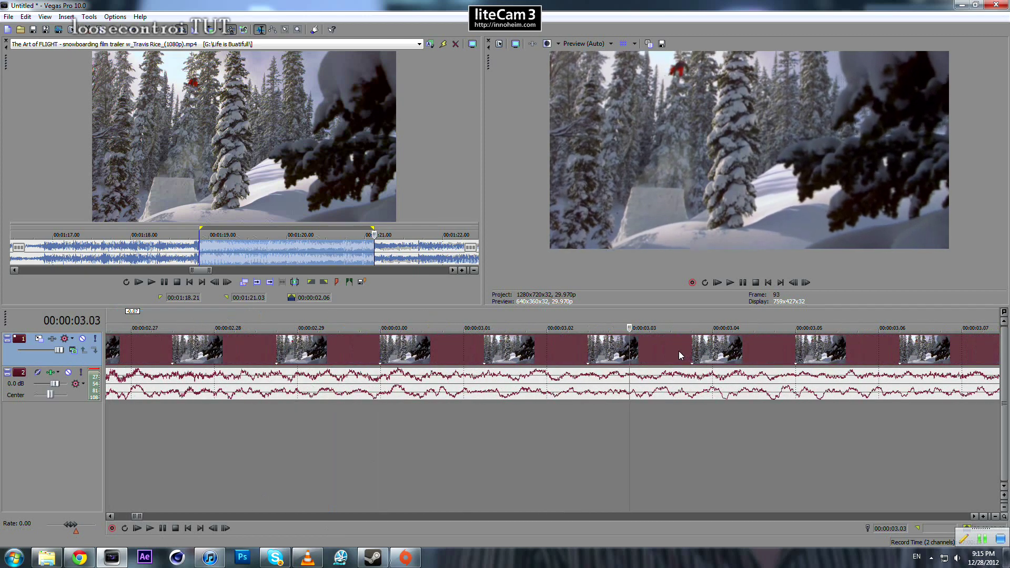
scroll(678, 351, "down", 2)
key("Right")
key("Left")
key("Left")
key("Left")
key("Left")
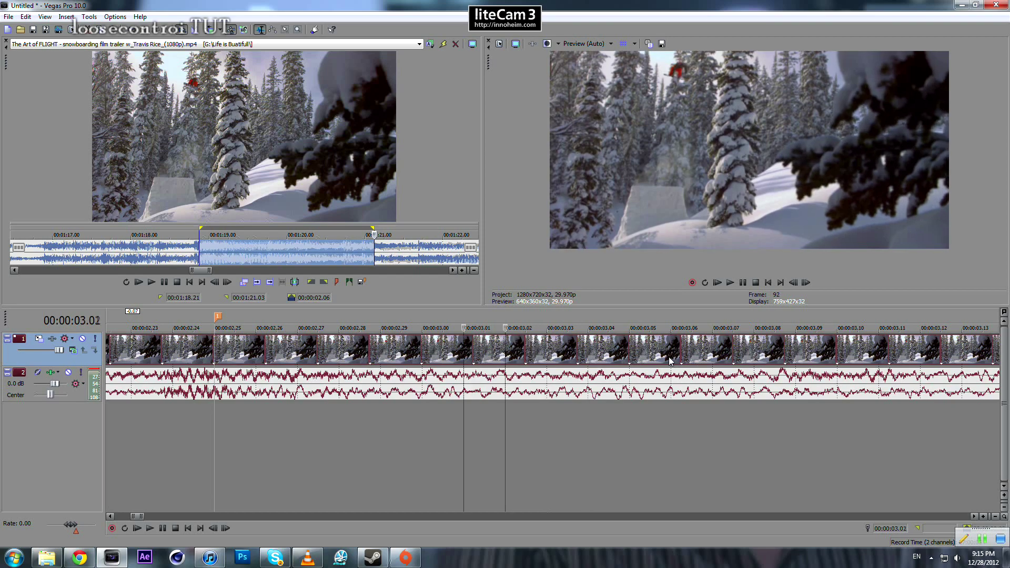
key("Right")
key("Right")
- Enlarge the preview area and examine the snowboarder's pose in the frames around 00:00:03.03
left_click_drag(685, 311, 686, 403)
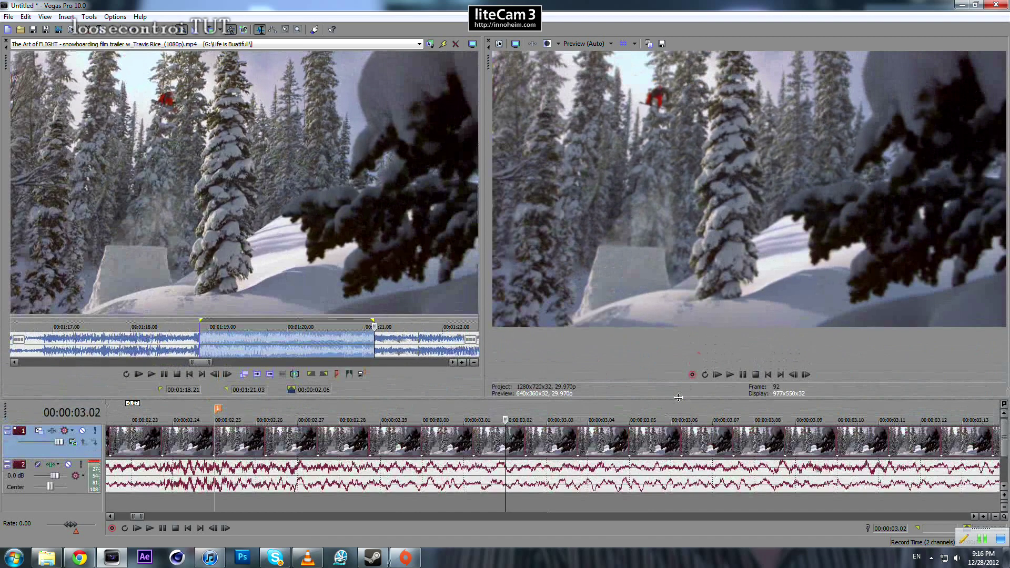
key("Right")
key("Right")
key("Right")
key("Left")
key("Left")
key("Left")
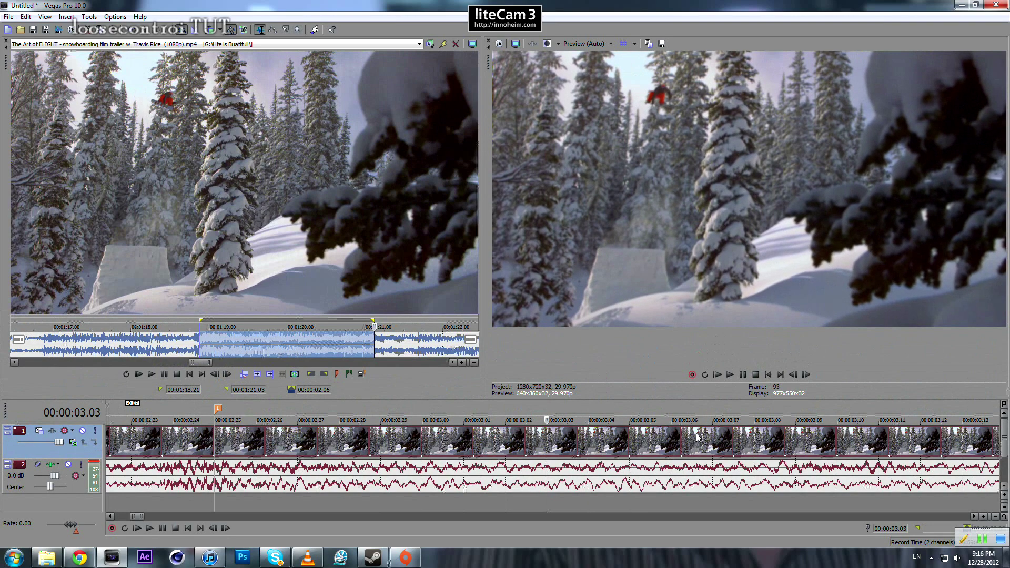
key("Right")
scroll(532, 441, "down", 5)
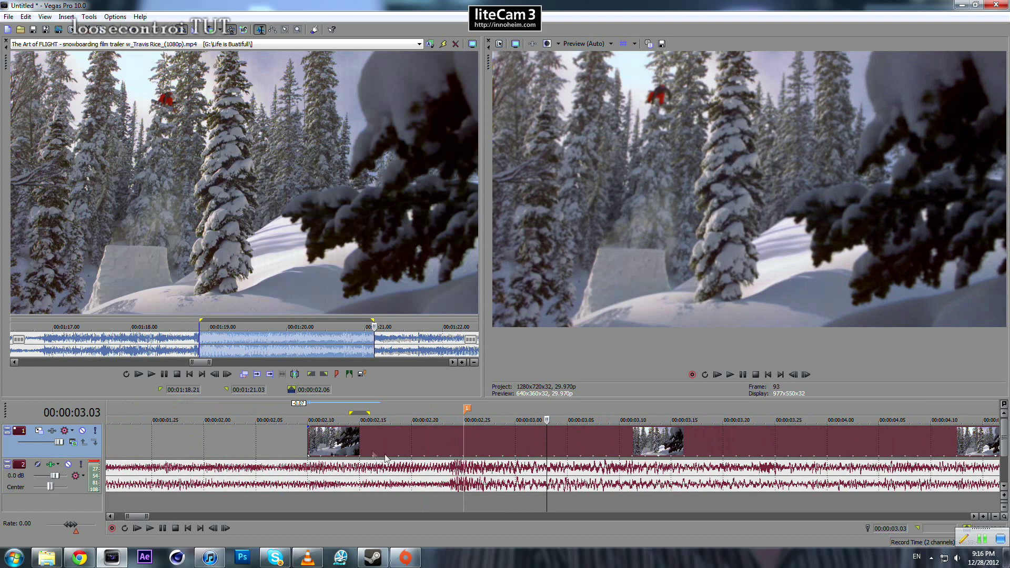
- Split off and delete the snowboarding clip's part before 00:00:03.03, then move the remainder to the marker at 00:00:02.25
left_click(493, 442)
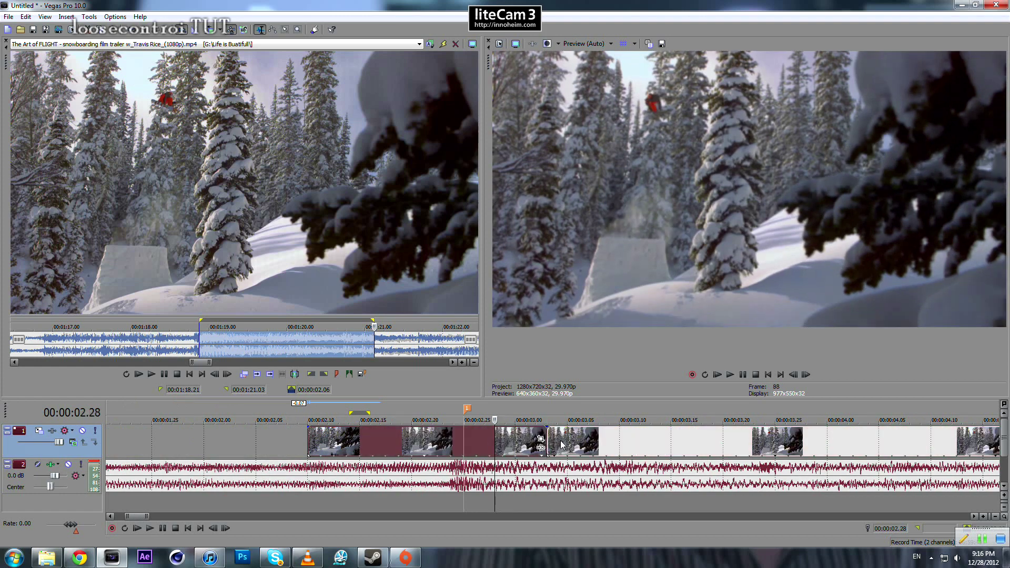
key("Delete")
left_click_drag(560, 441, 476, 443)
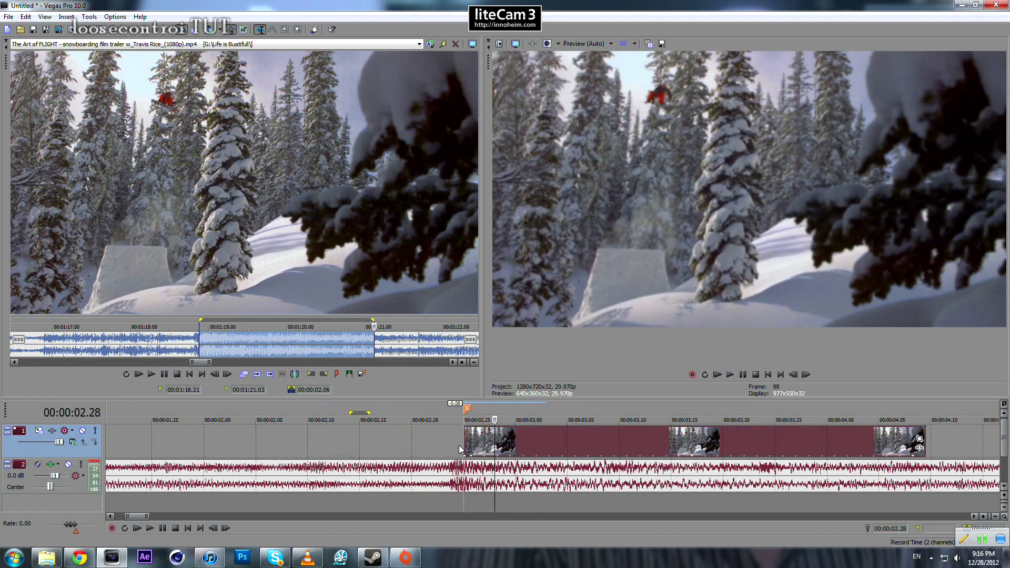
- Shift the remaining snowboarding clip slightly earlier so it starts about two frames before the marker, at about 00:00:02.23
left_click(459, 445)
scroll(459, 445, "up", 3)
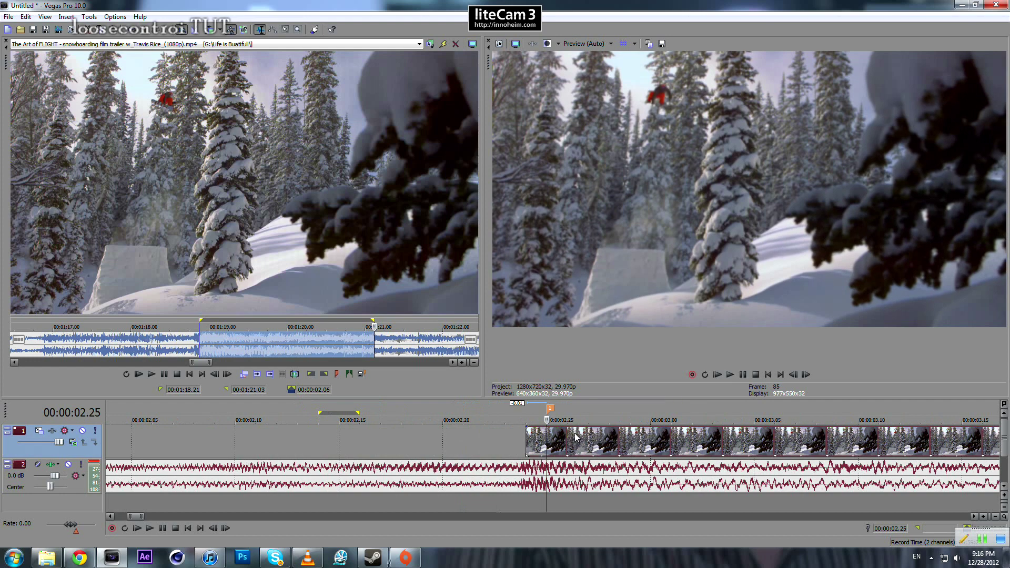
left_click_drag(576, 437, 562, 437)
scroll(509, 443, "down", 1)
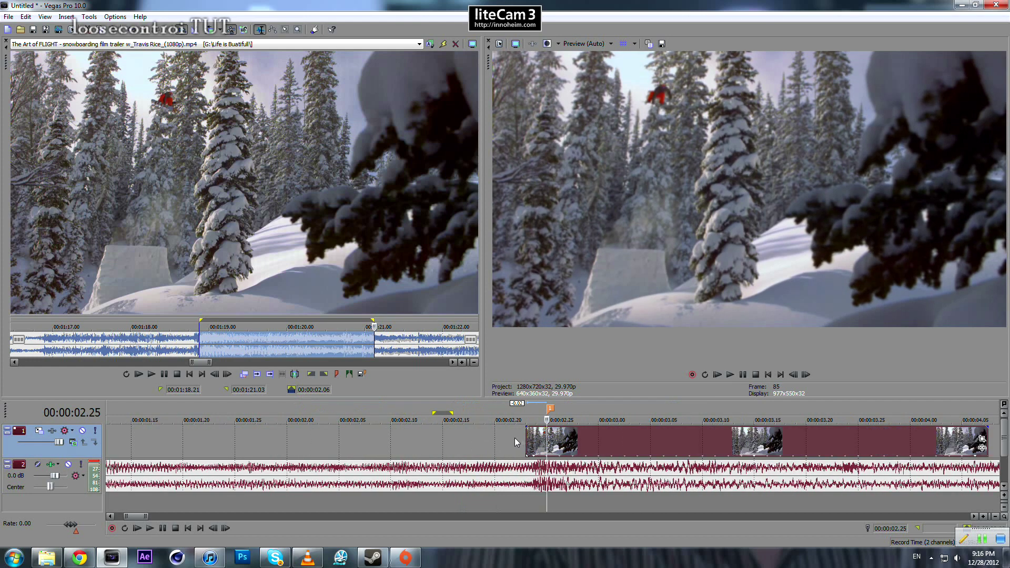
- Extend the snowboarding clip's start back to about 00:00:01.28 and its end out to about 00:00:05.06
left_click_drag(525, 441, 261, 441)
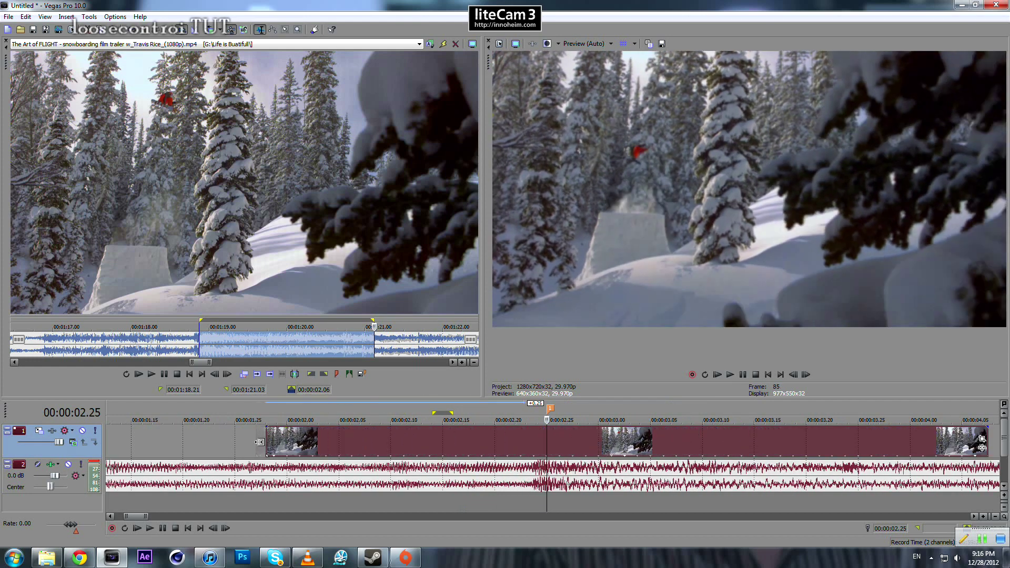
scroll(438, 431, "down", 3)
left_click_drag(347, 444, 404, 444)
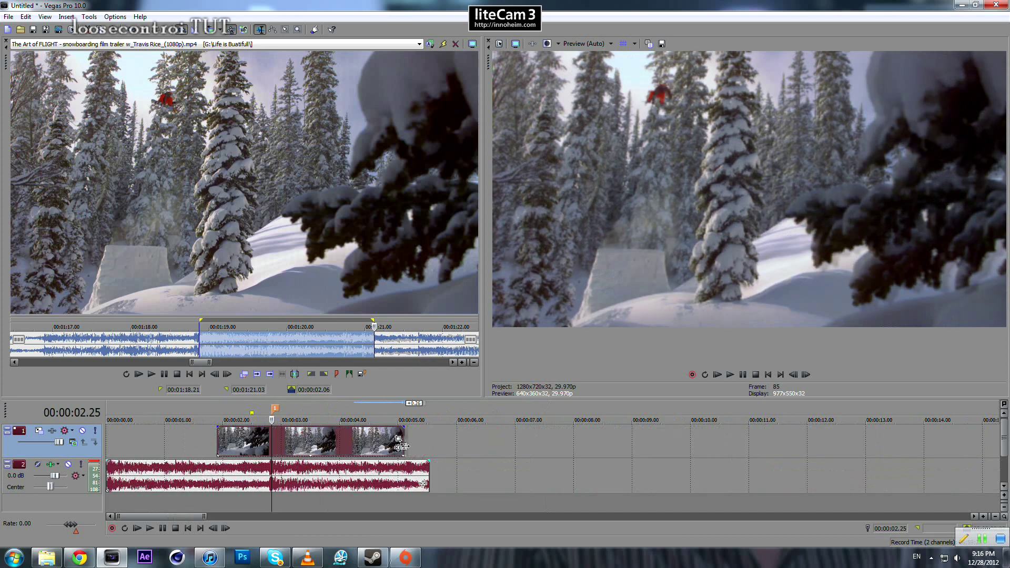
- Play the timeline from 00:00:01.04 through the snowboarding clip to check the jump against the marked beat
left_click(172, 450)
scroll(677, 409, "up", 1)
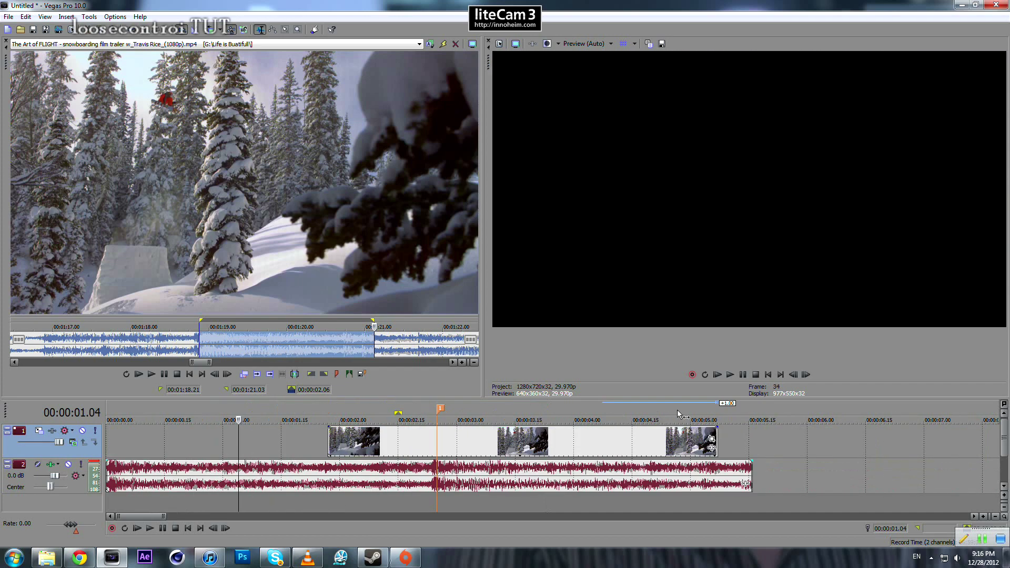
key("space")
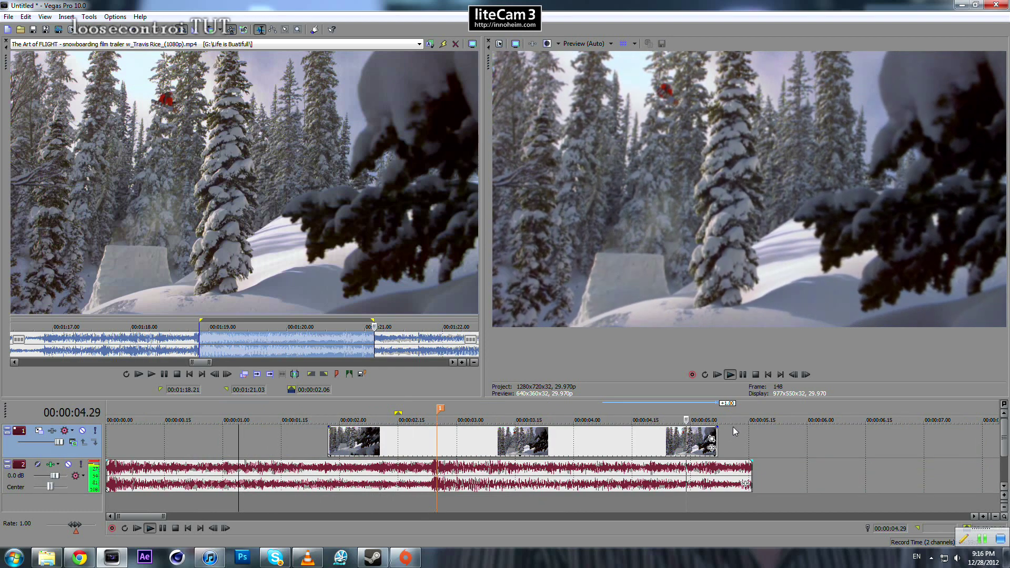
key("space")
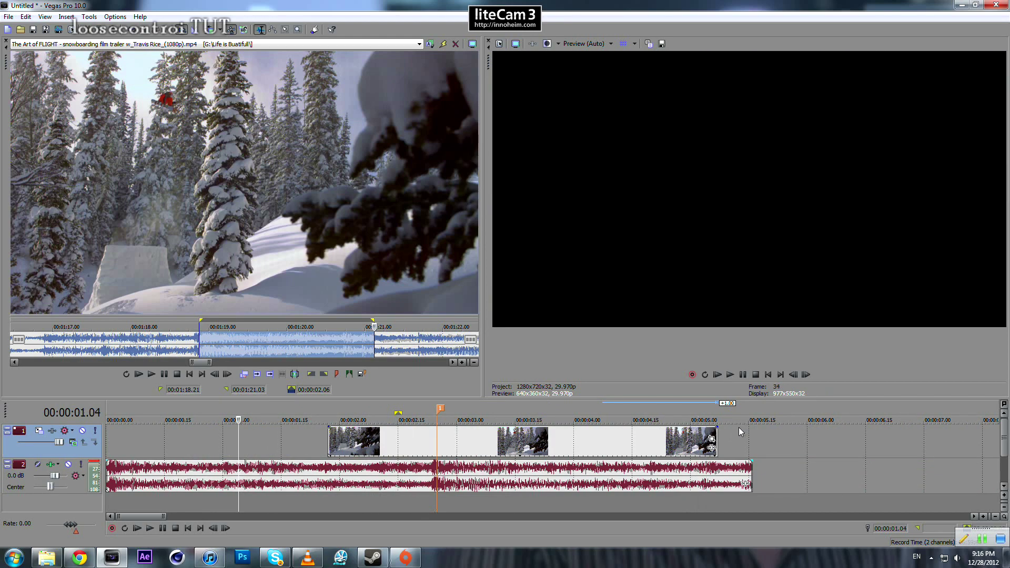